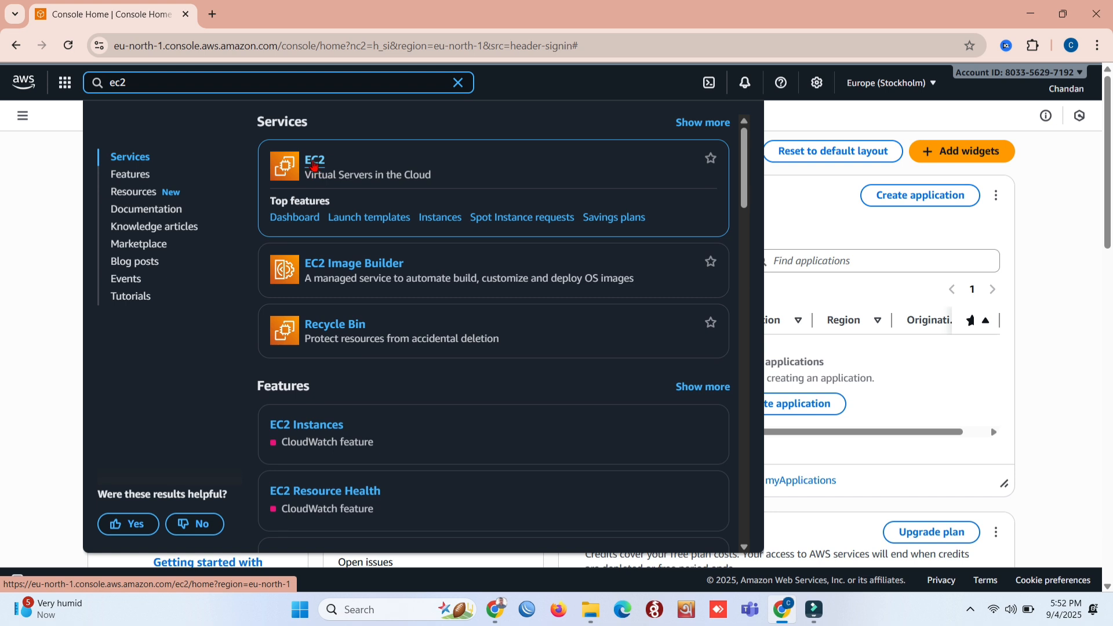
Open the EC2 service and look through its overview page down to the related services
click(314, 164)
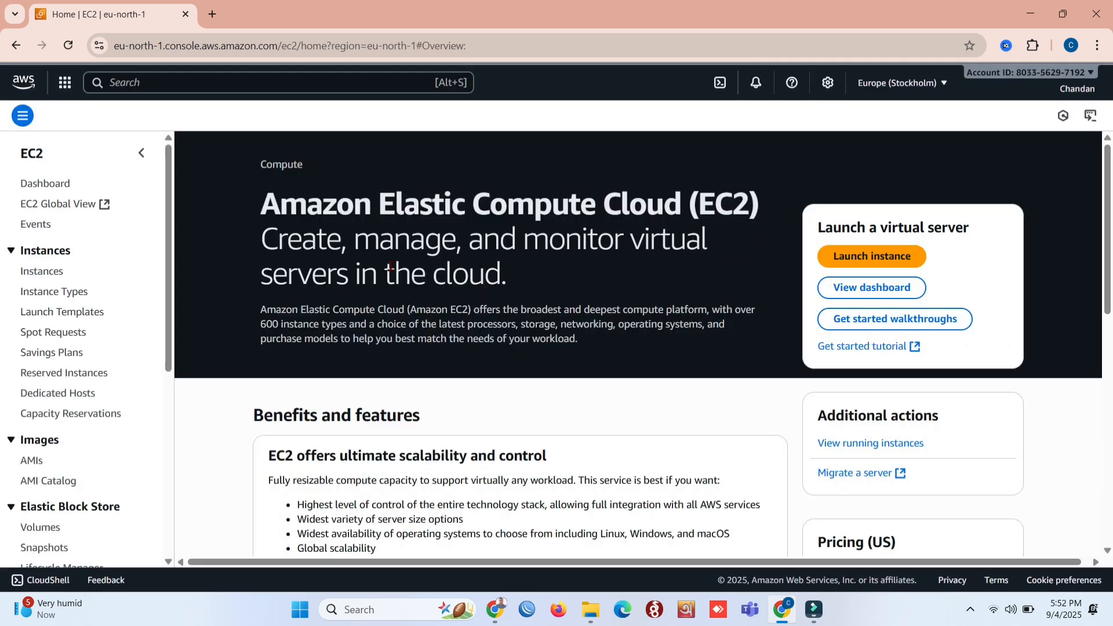
drag(263, 199, 777, 240)
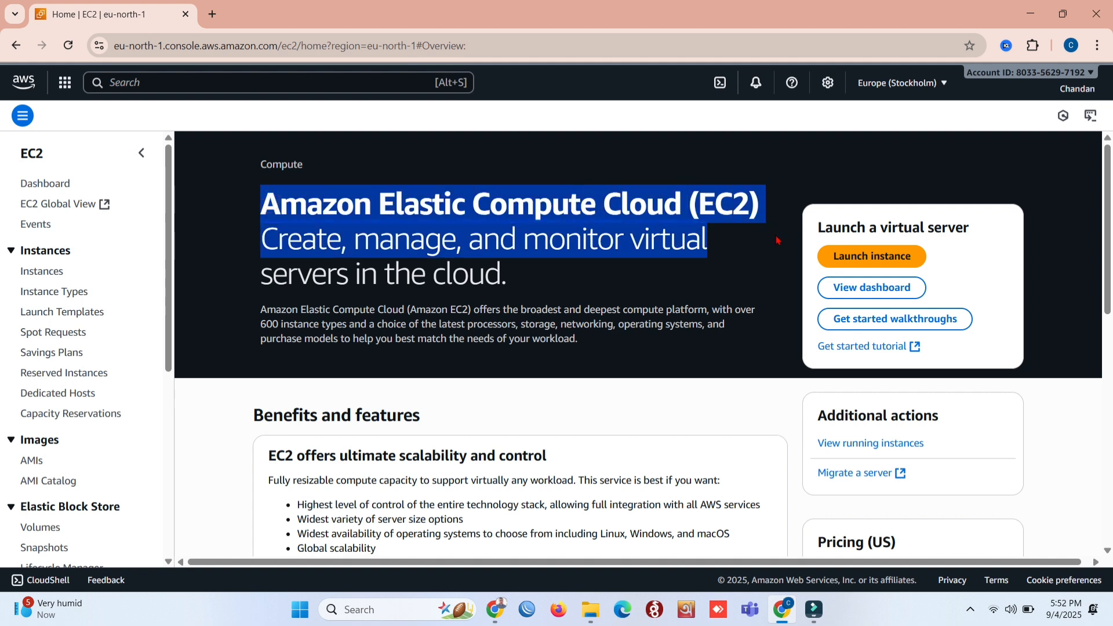
drag(719, 258, 705, 275)
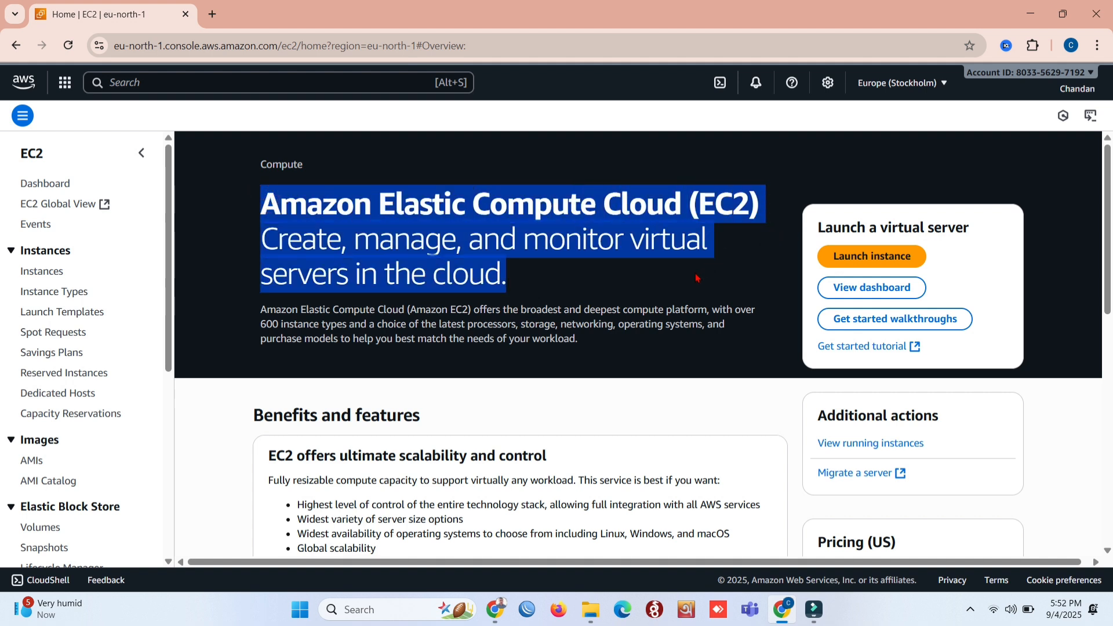
click(562, 281)
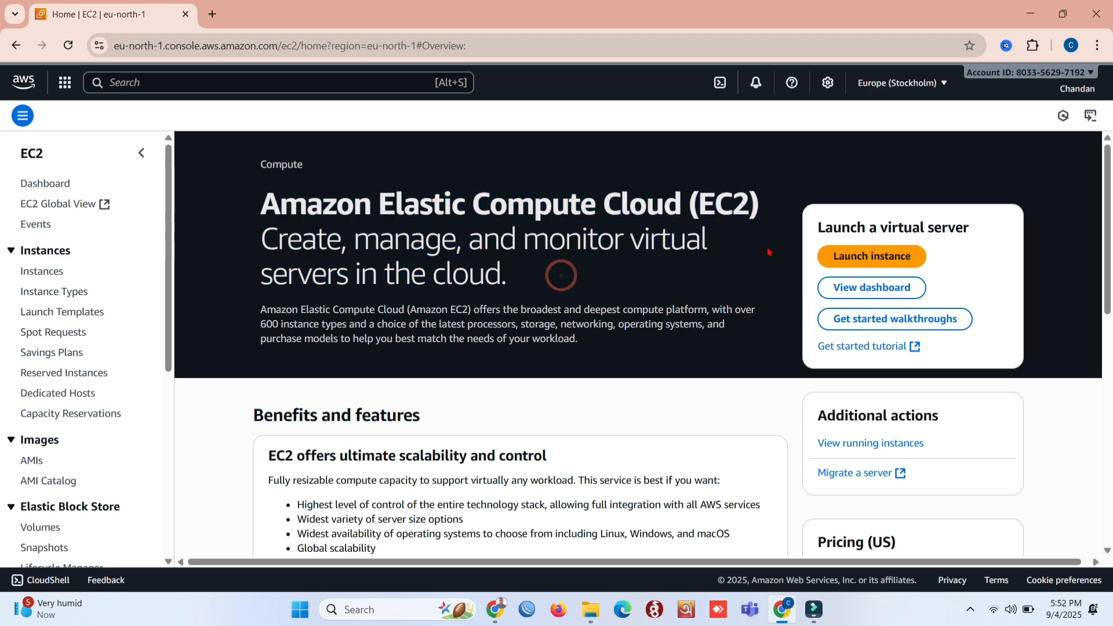
scroll(700, 278, down, 7)
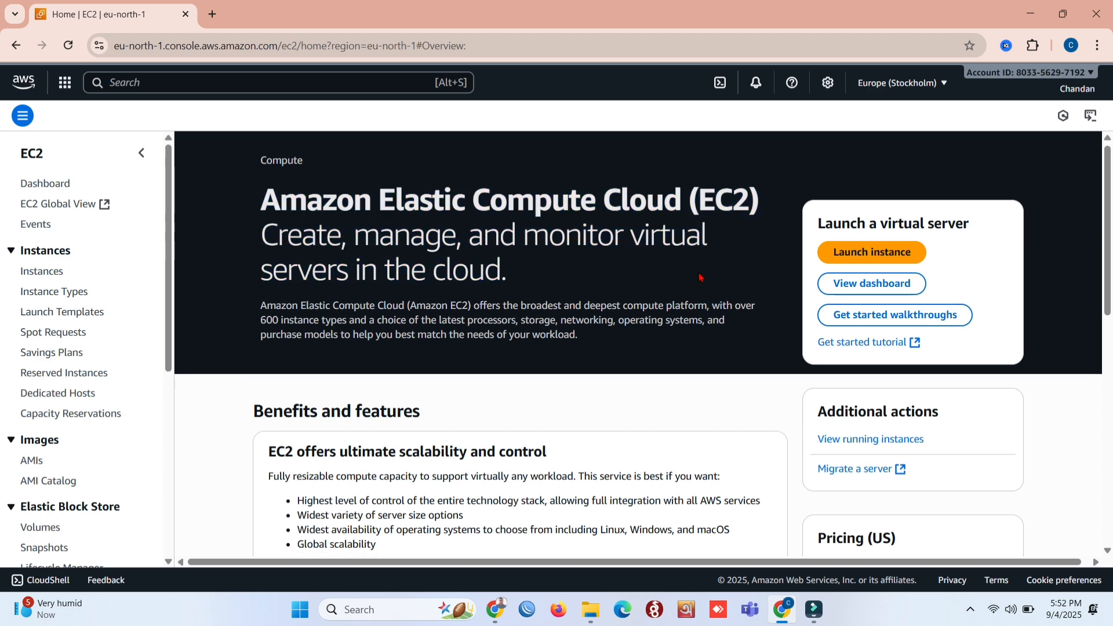
scroll(700, 276, down, 3)
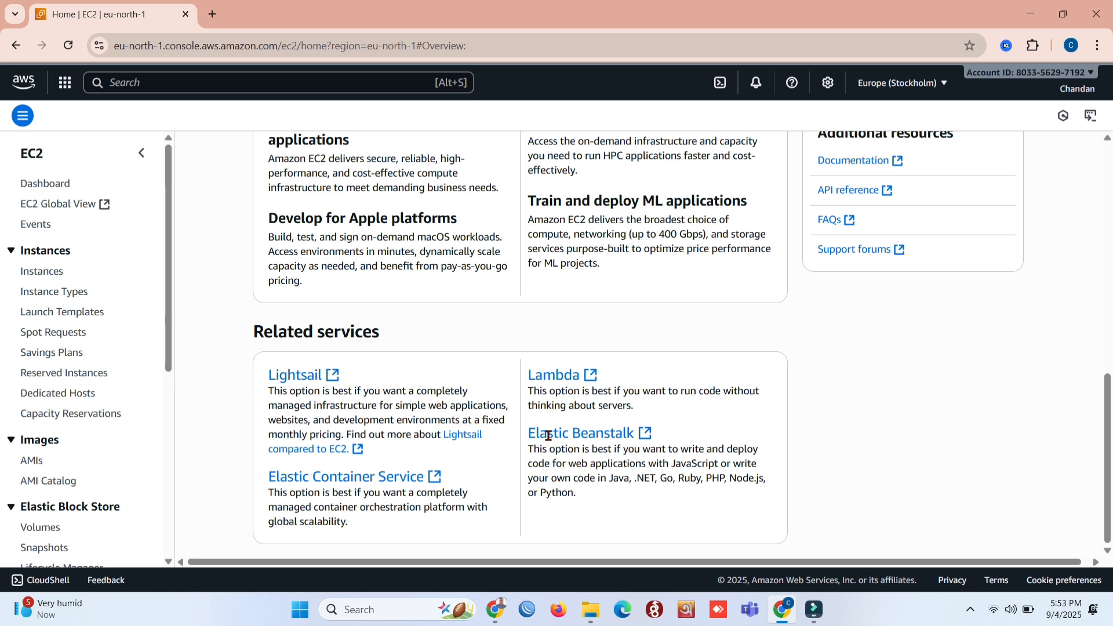
scroll(565, 409, down, 1)
scroll(603, 314, up, 10)
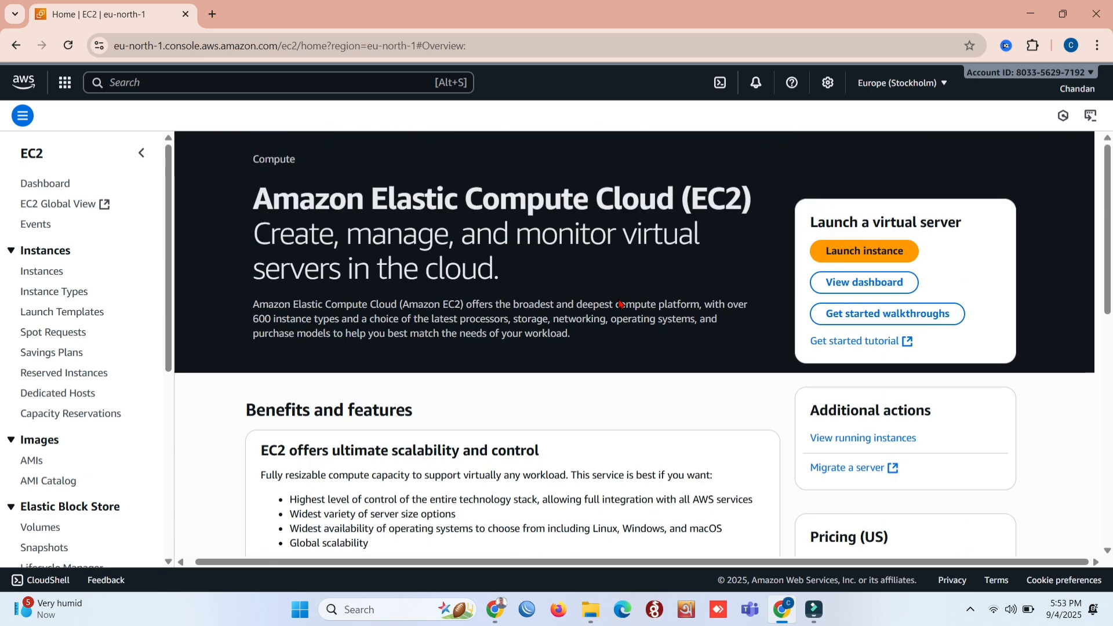
Start launching a new instance from the EC2 dashboard and name it Ubuntu
click(844, 289)
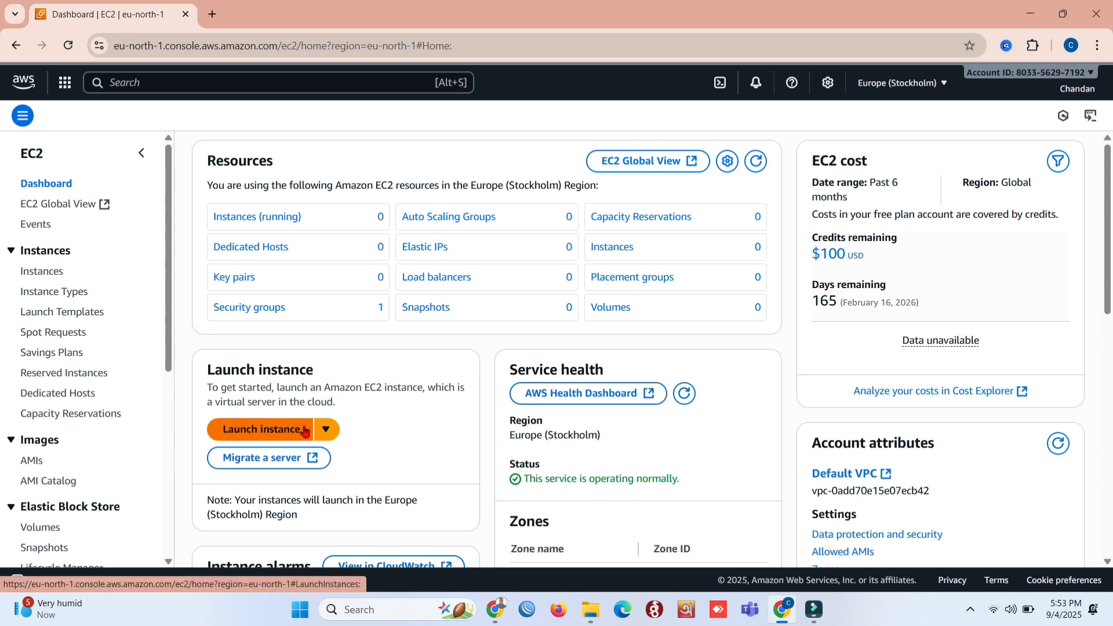
click(253, 429)
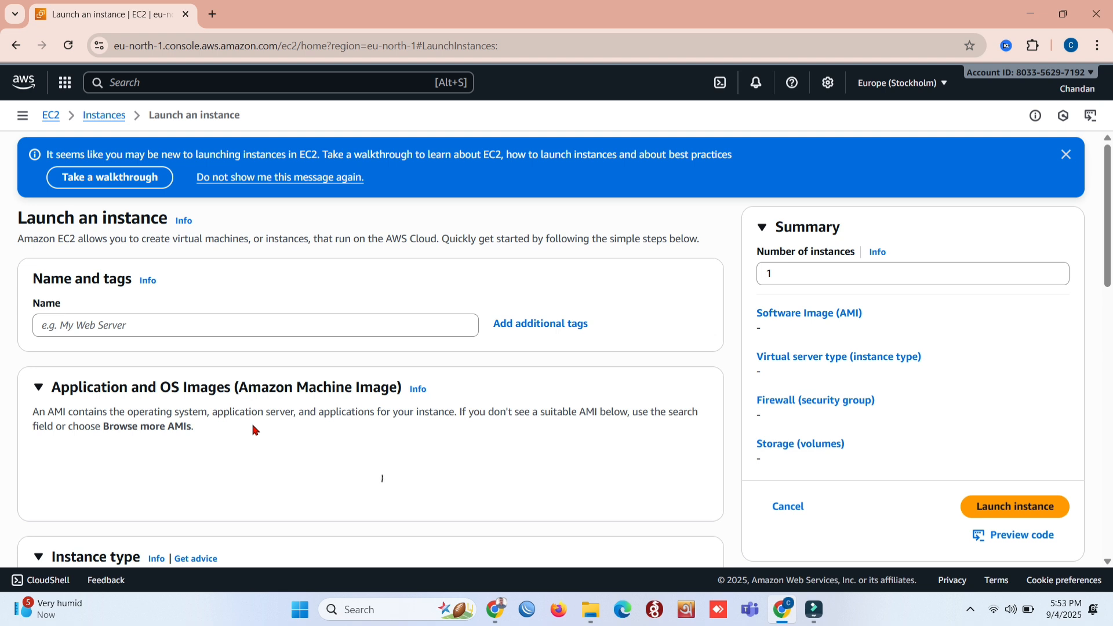
click(246, 327)
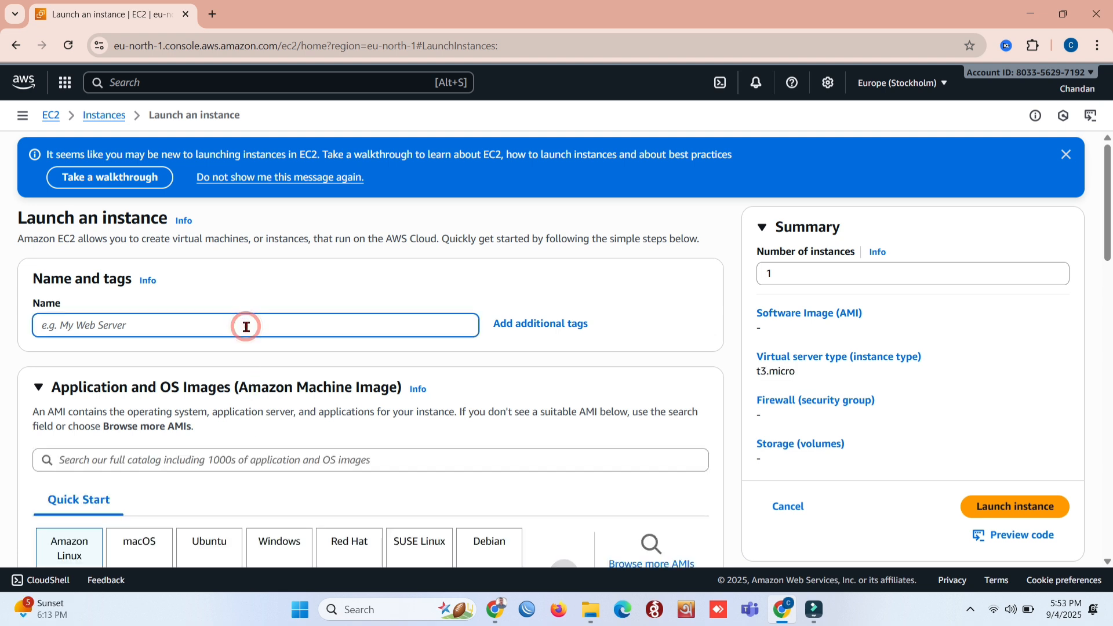
text(Ubuntu)
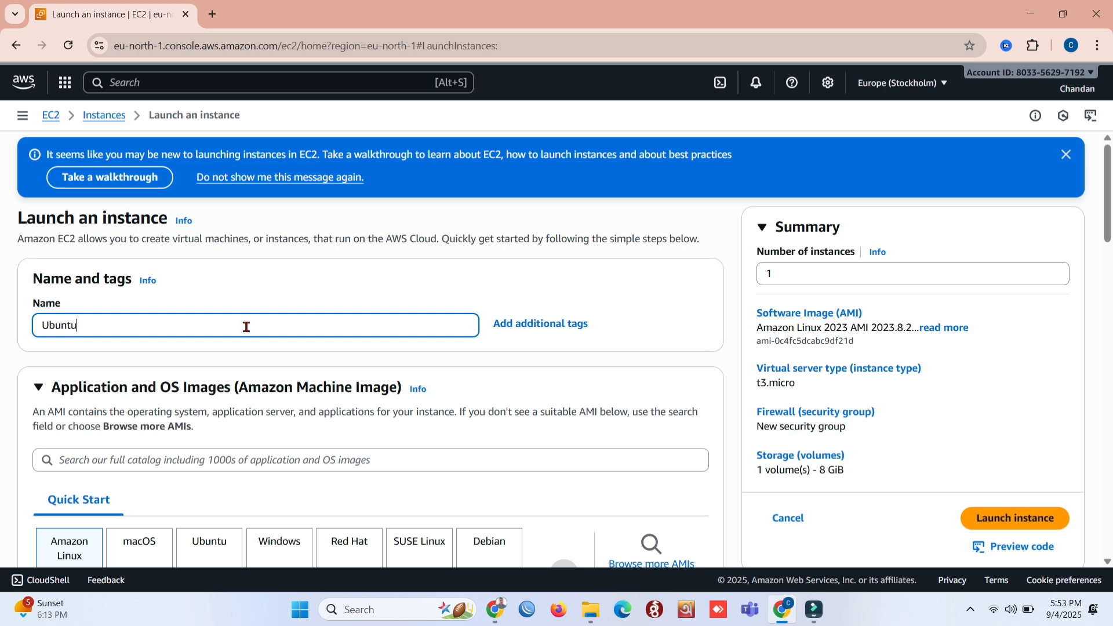
Choose the Ubuntu Server 22.04 LTS (HVM), SSD Volume Type machine image and accept the resulting settings changes
scroll(250, 327, down, 3)
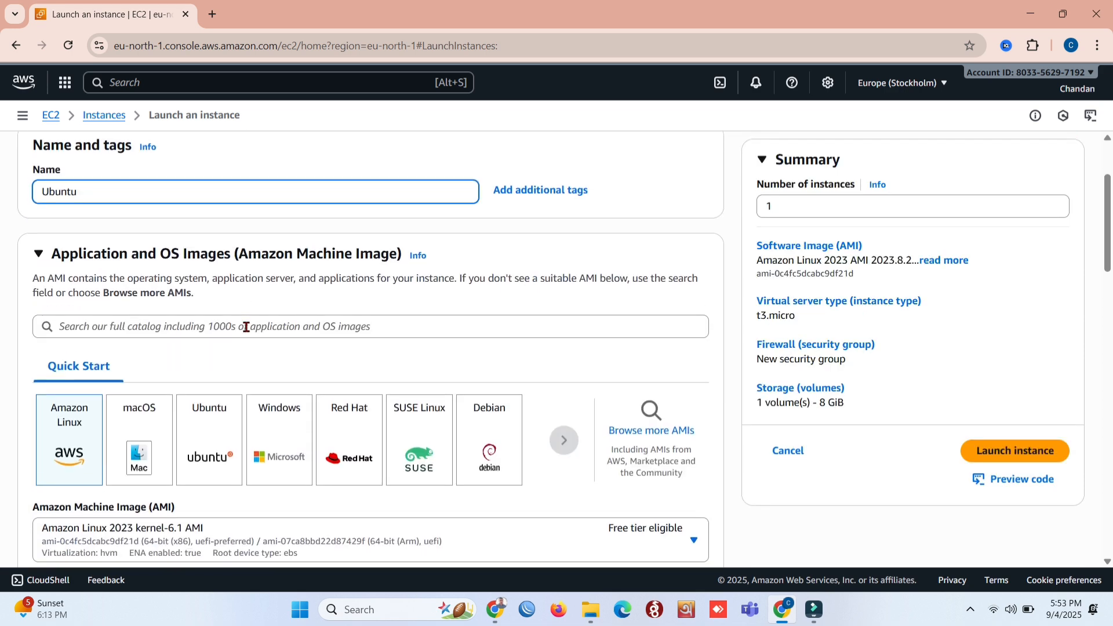
click(214, 436)
scroll(213, 438, down, 2)
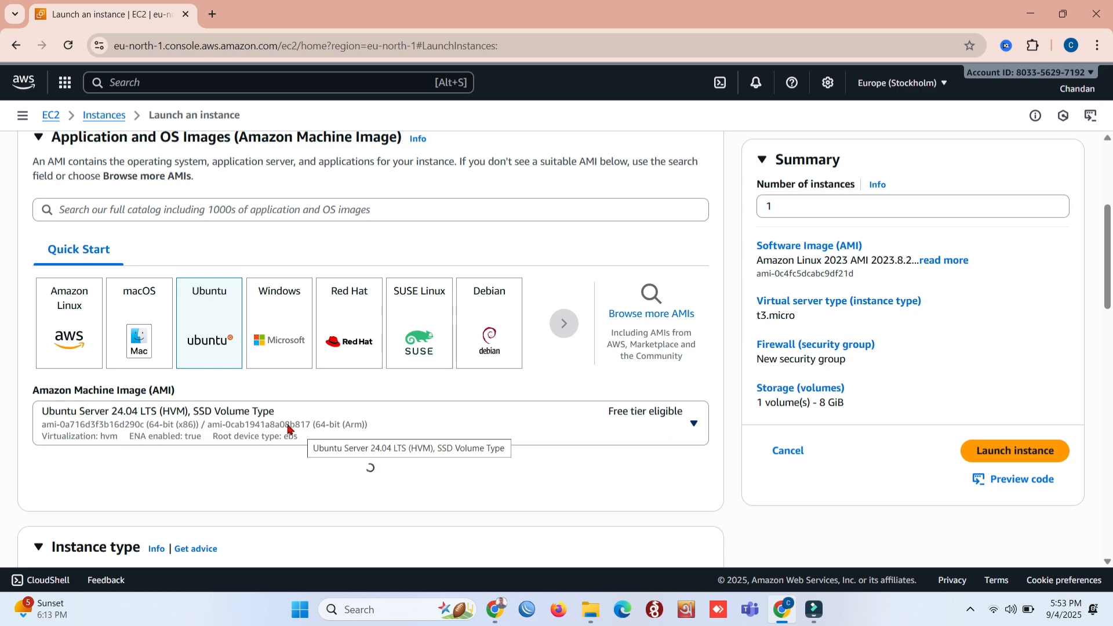
scroll(621, 333, down, 1)
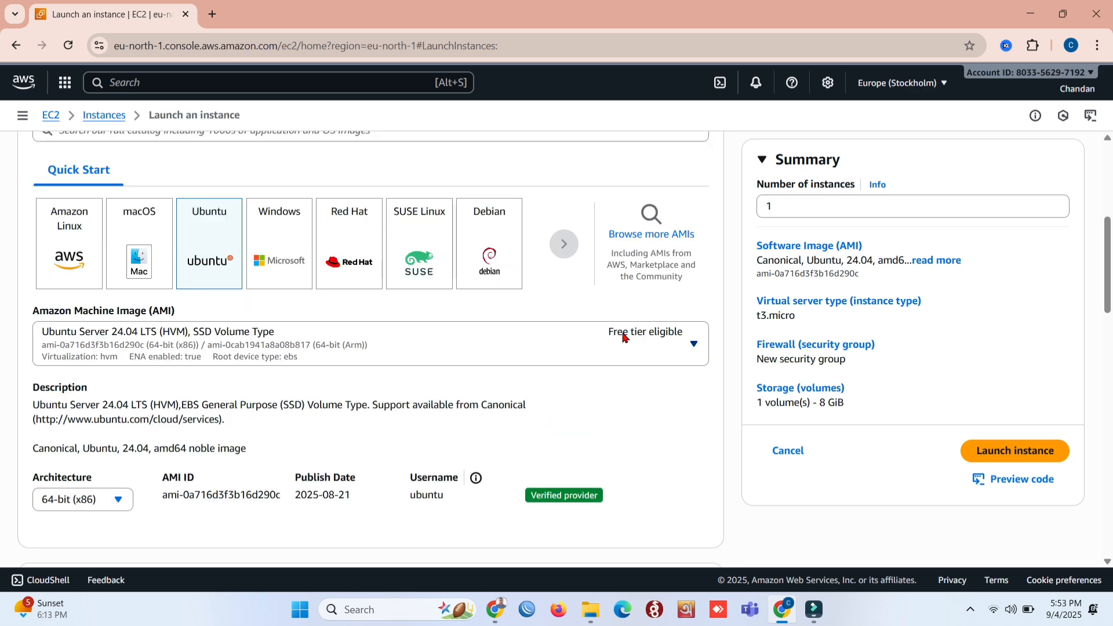
click(694, 343)
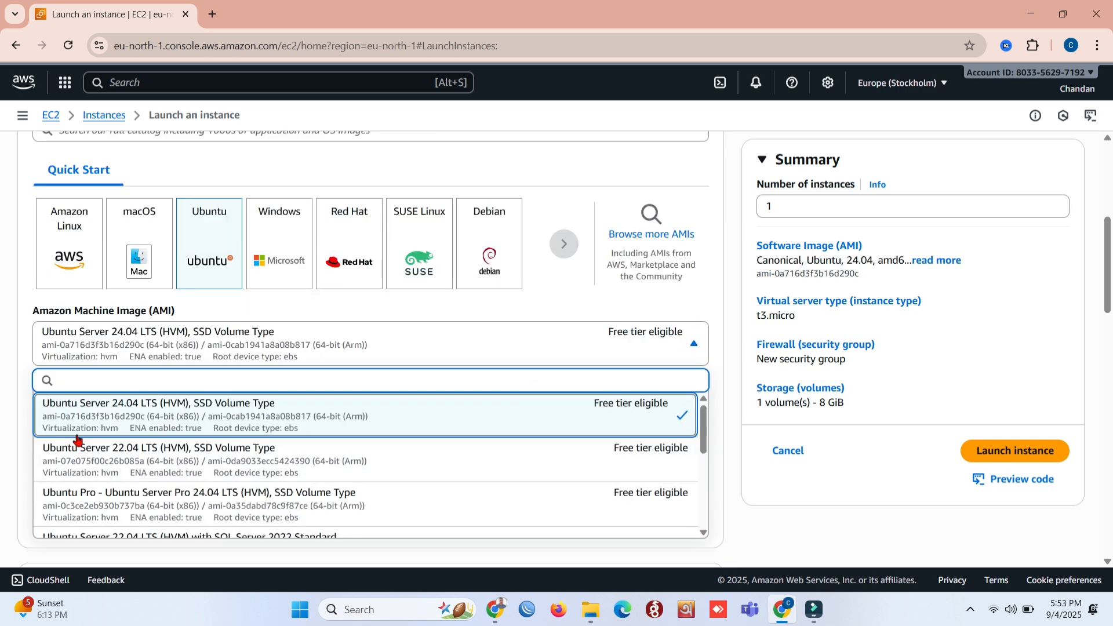
click(143, 460)
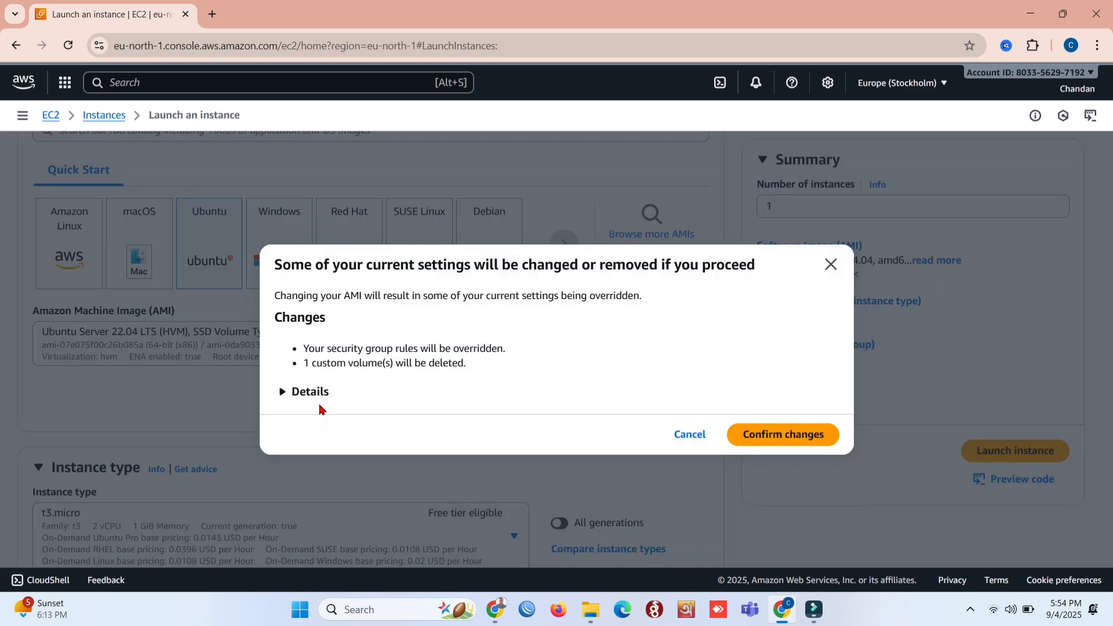
click(773, 440)
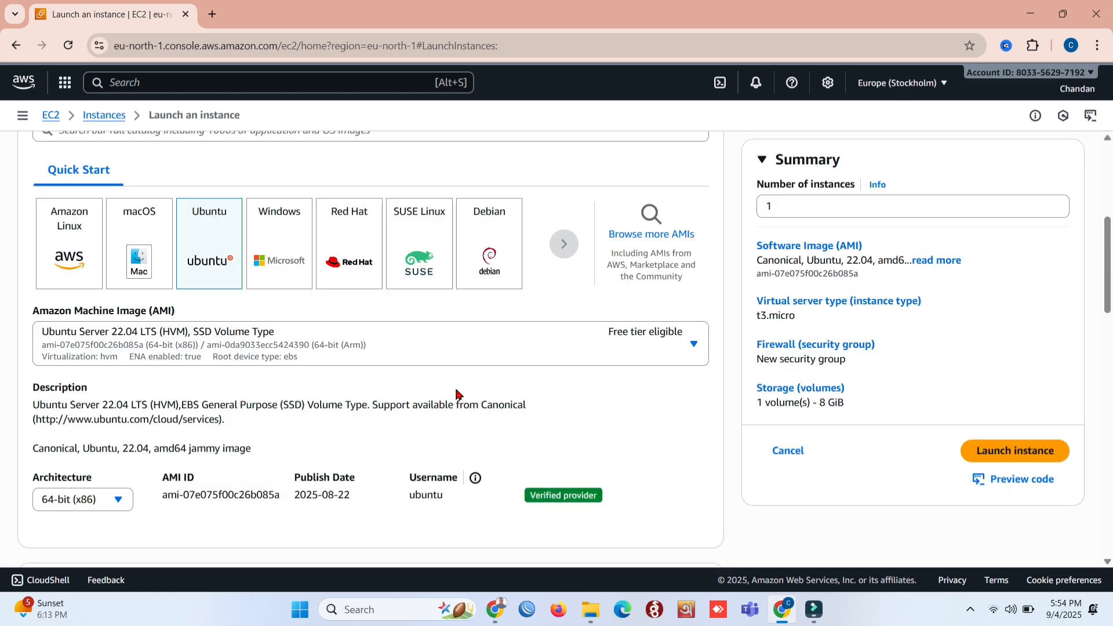
Review the available instance types and select the free tier eligible t3.micro
scroll(456, 393, down, 5)
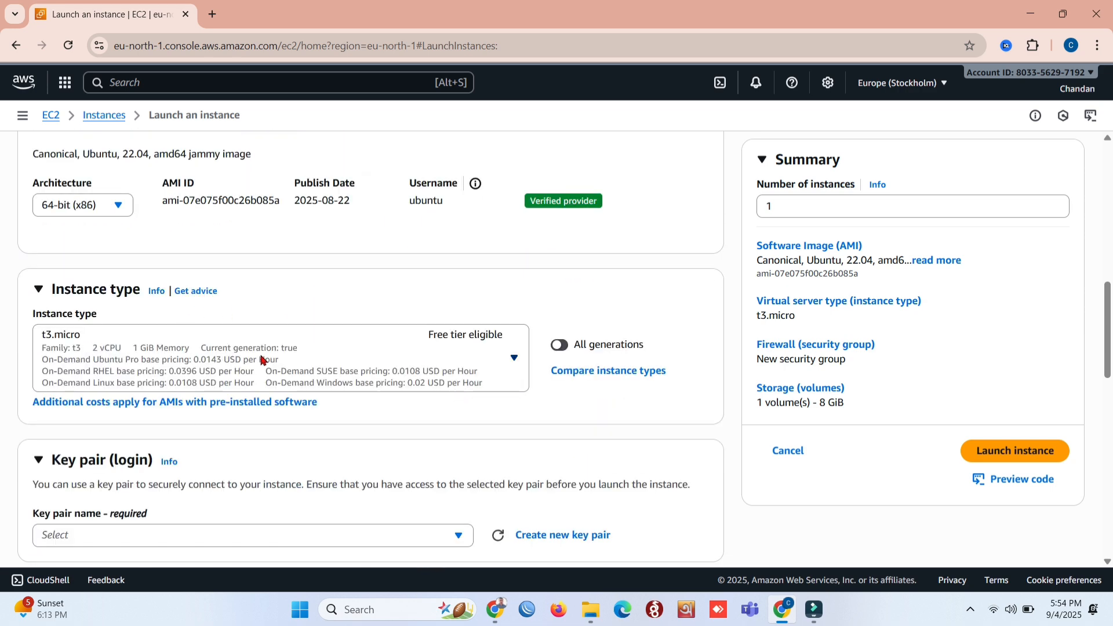
click(514, 361)
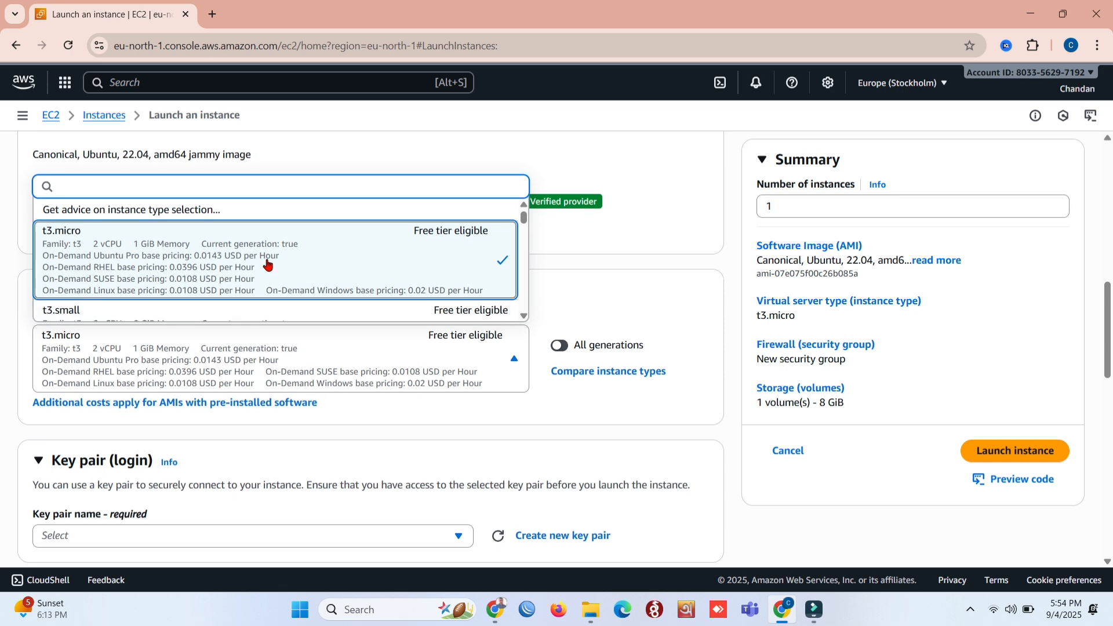
scroll(266, 260, down, 2)
scroll(266, 264, down, 5)
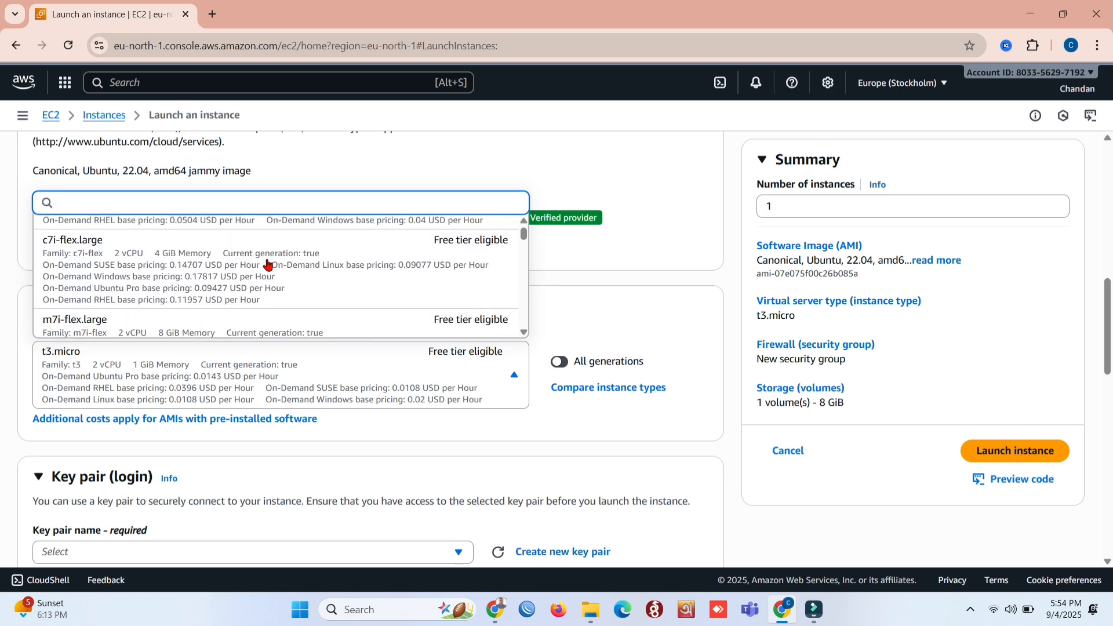
scroll(267, 264, down, 6)
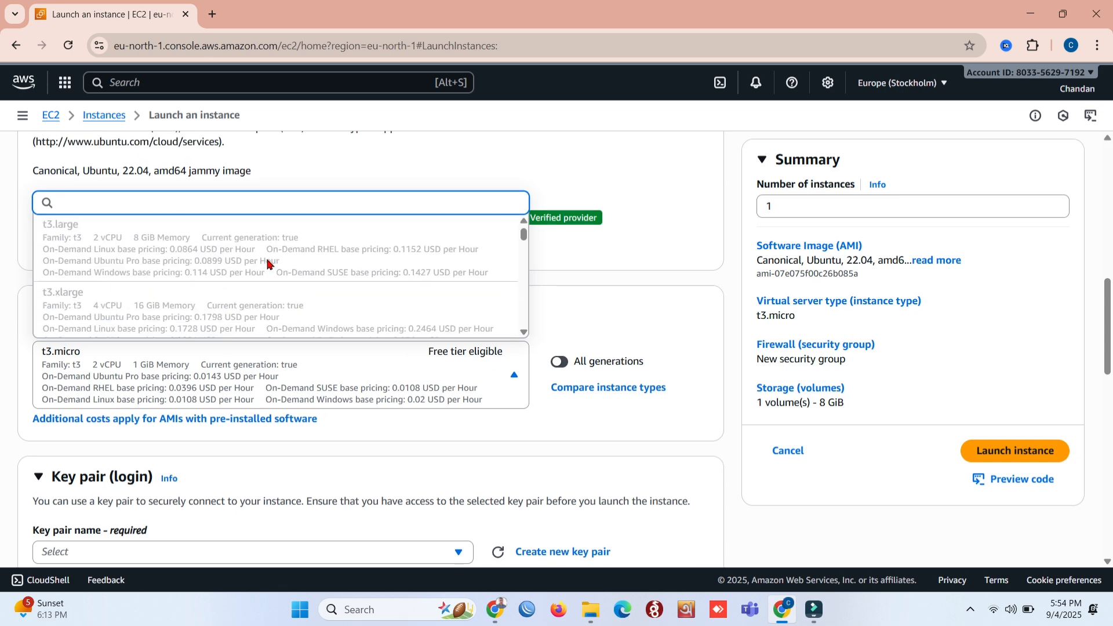
scroll(266, 264, up, 15)
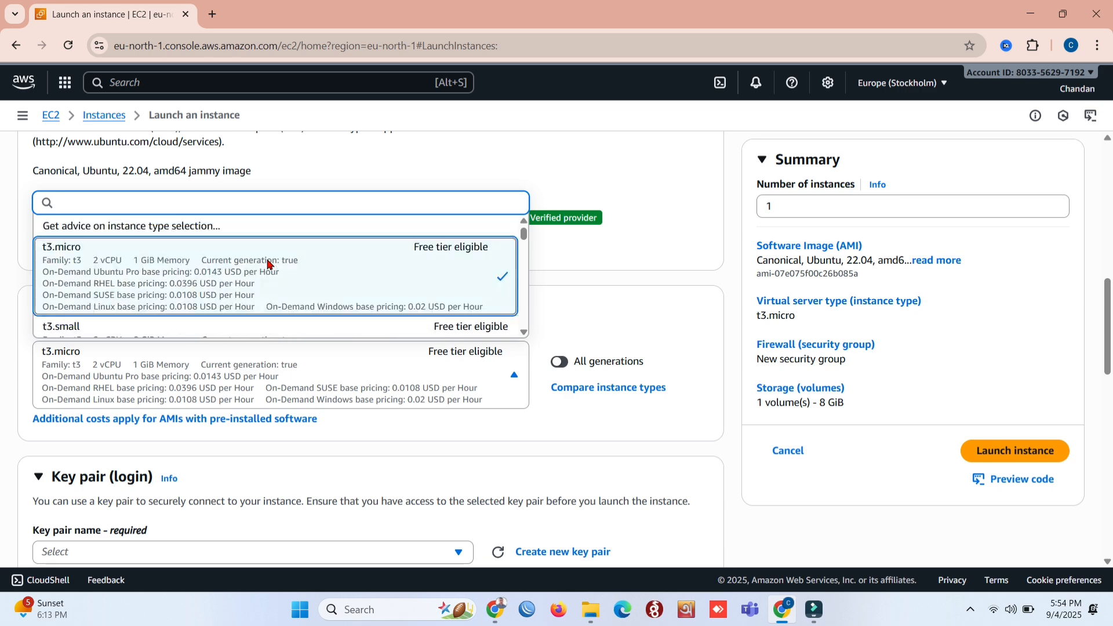
click(195, 277)
click(561, 410)
scroll(561, 413, up, 3)
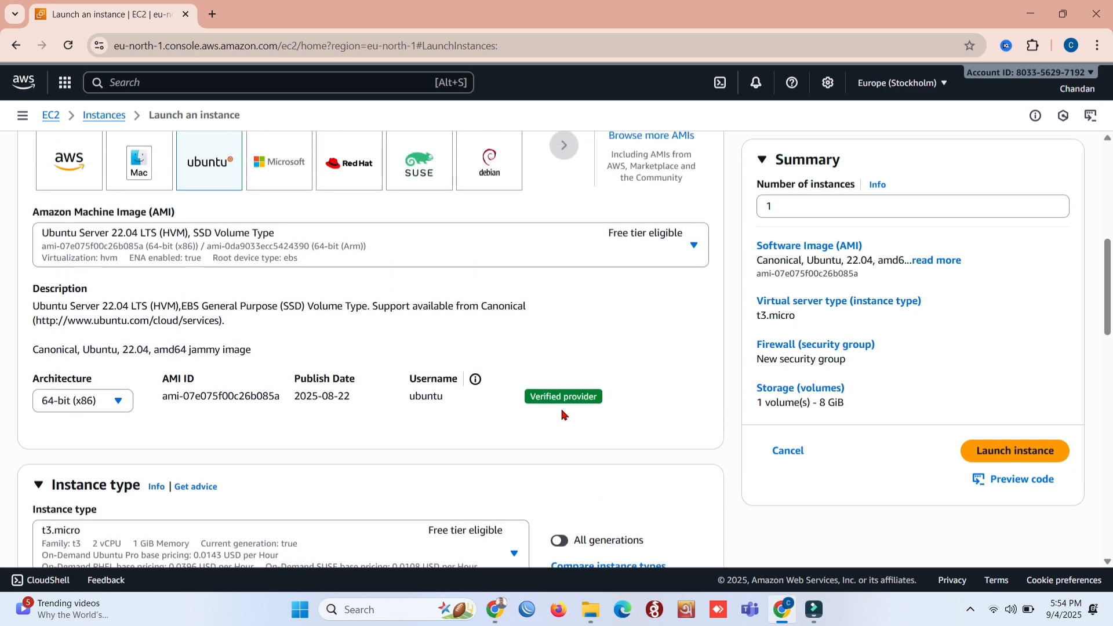
Create a new RSA key pair named ubuntu with the private key in .ppk format
scroll(561, 412, down, 4)
scroll(562, 413, down, 3)
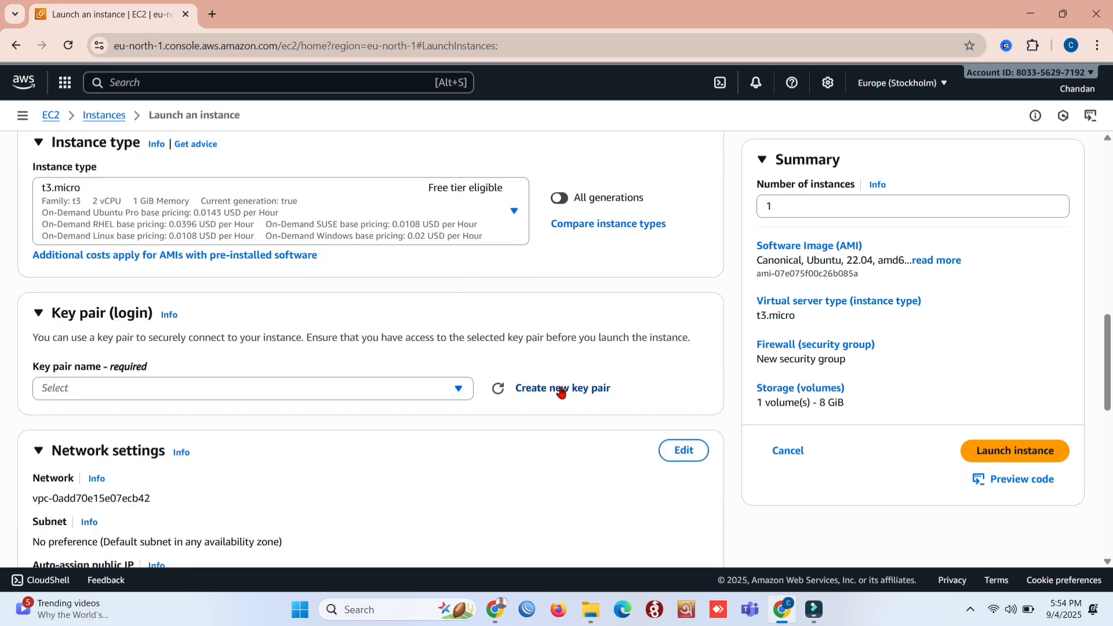
click(561, 390)
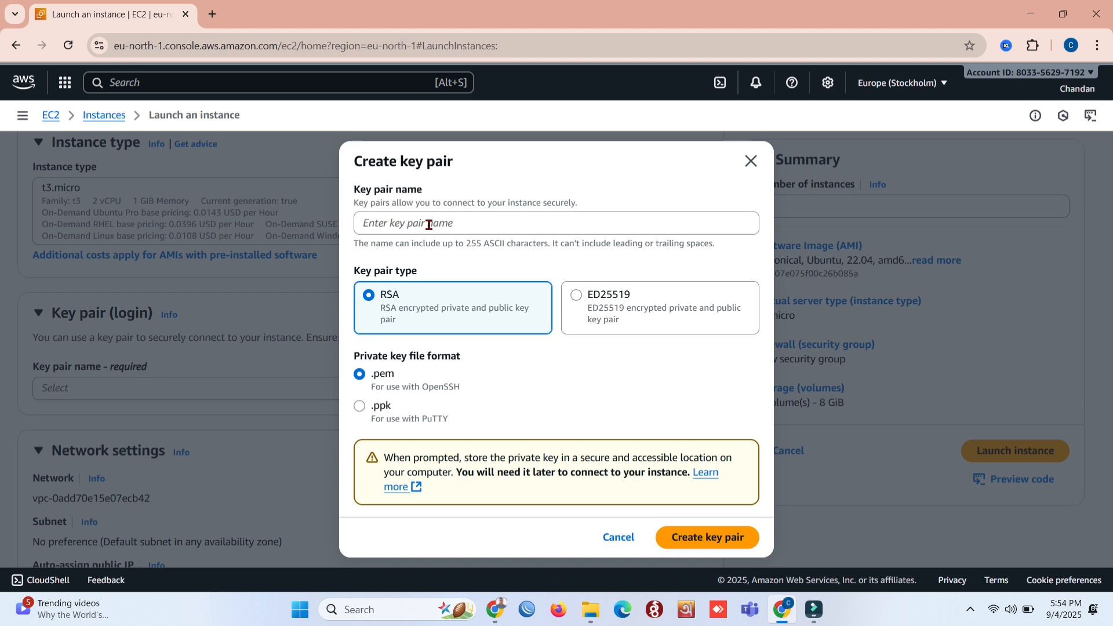
click(428, 225)
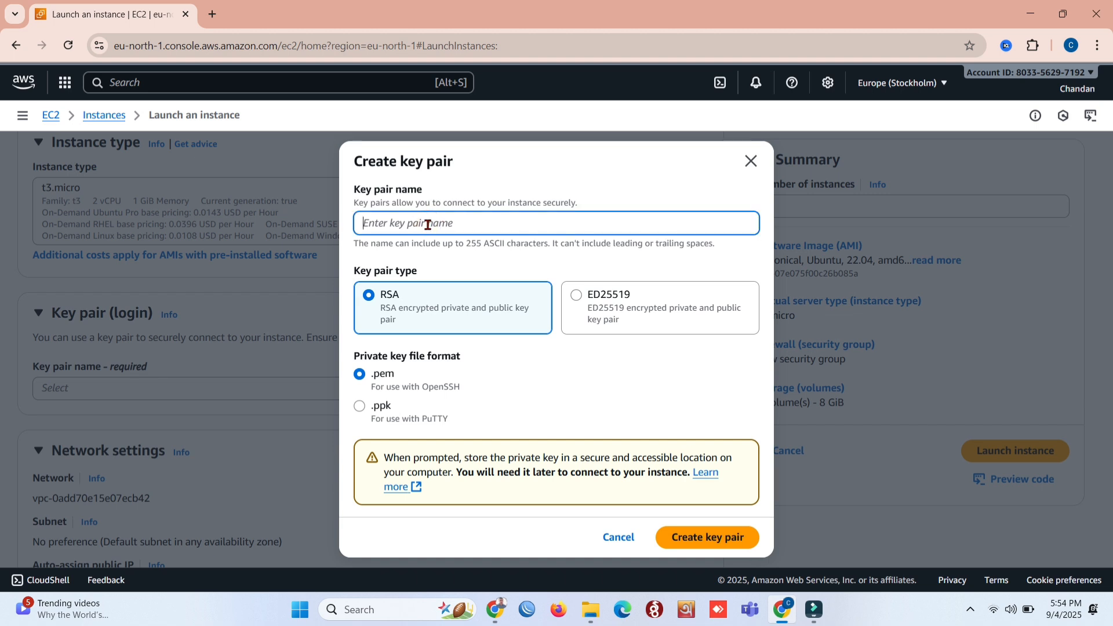
text(ubi)
click(358, 406)
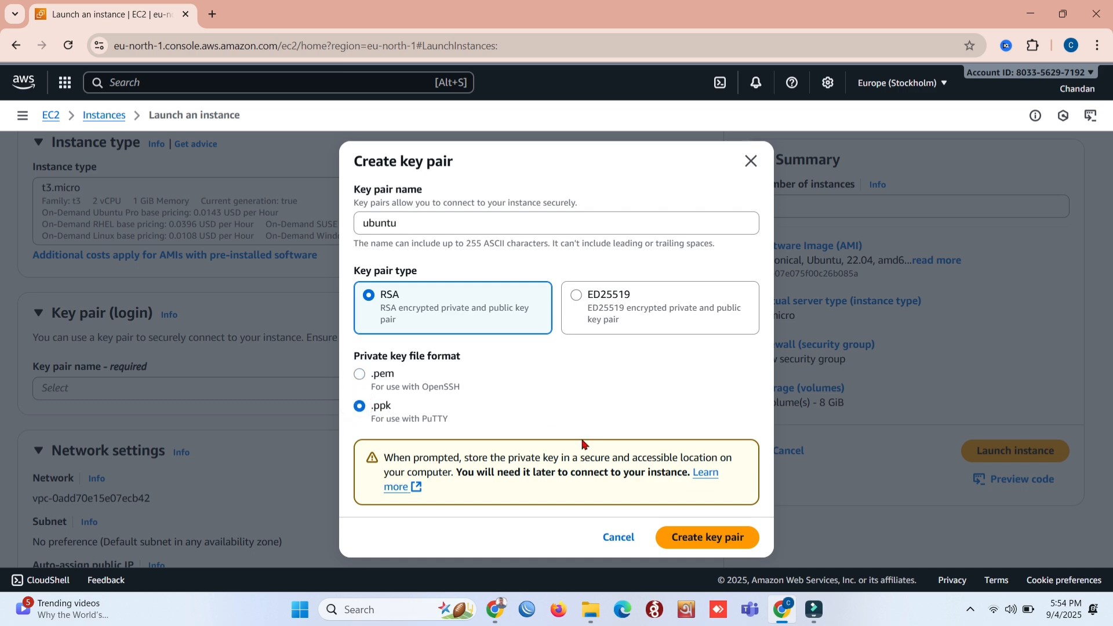
click(718, 536)
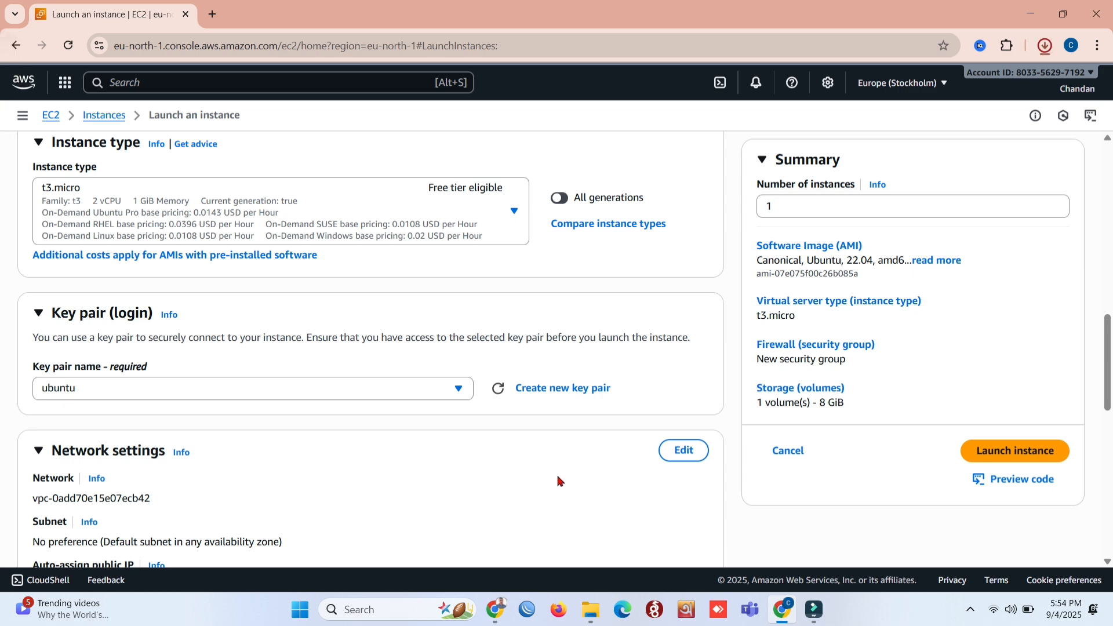
Edit the network settings and name the new security group ubuntu_dmz
scroll(556, 475, down, 2)
scroll(560, 482, down, 2)
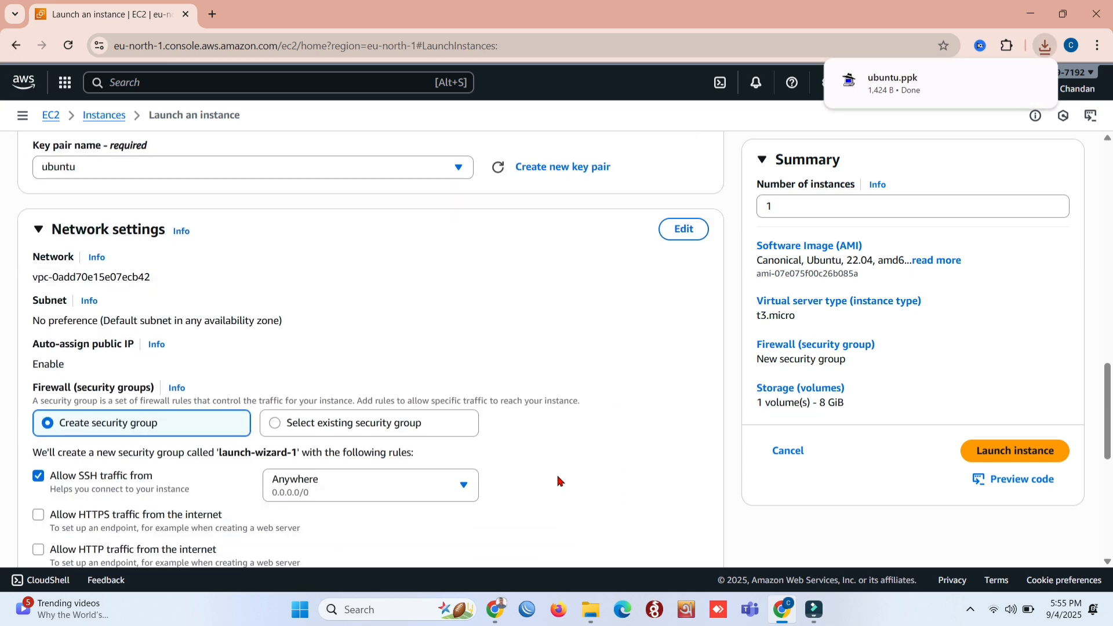
click(685, 231)
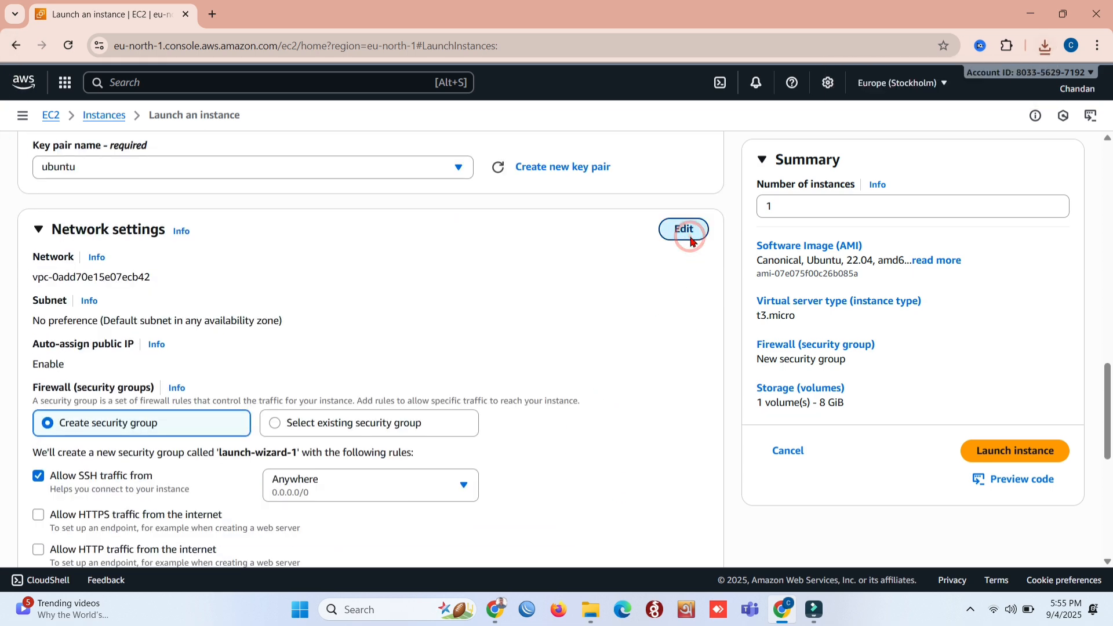
scroll(419, 404, down, 1)
scroll(415, 395, down, 3)
scroll(415, 395, up, 4)
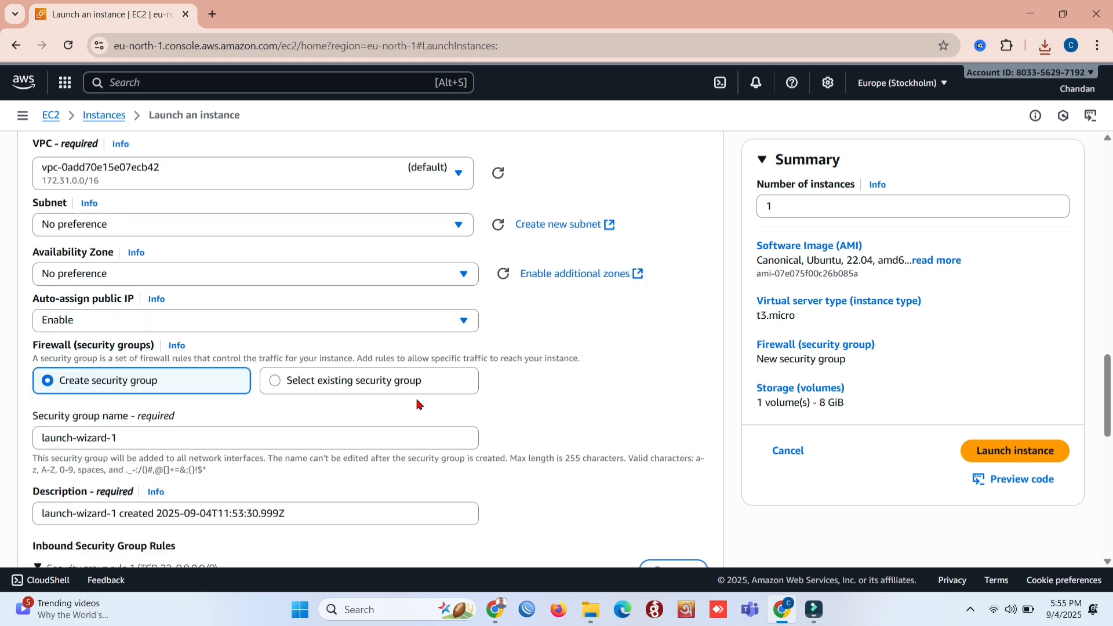
scroll(142, 397, down, 1)
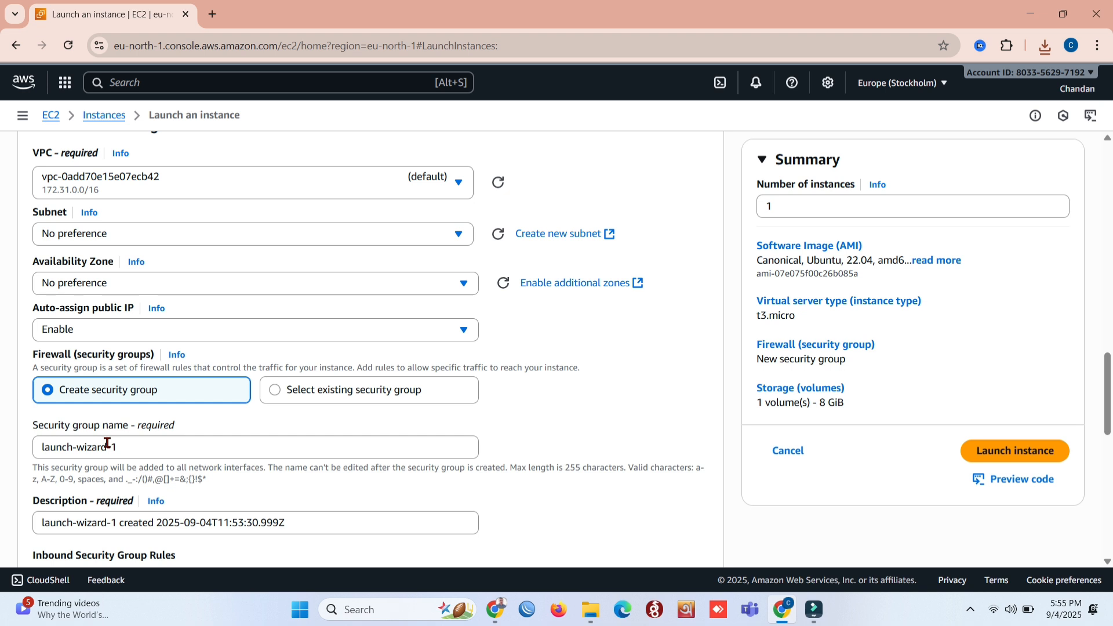
scroll(110, 444, down, 1)
drag(142, 423, 2, 442)
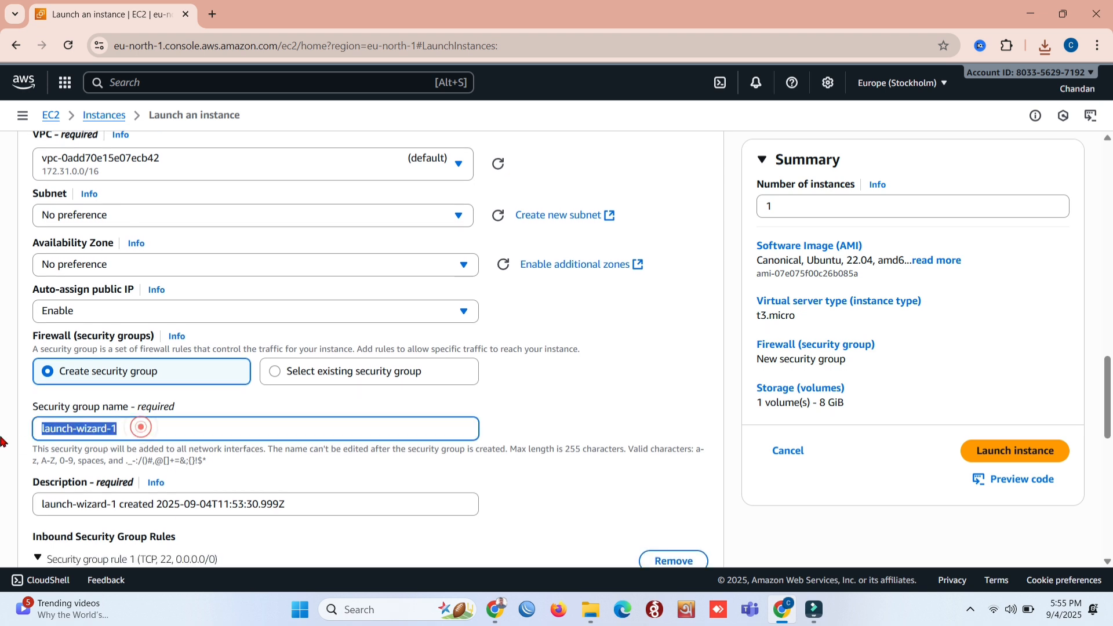
text(ub)
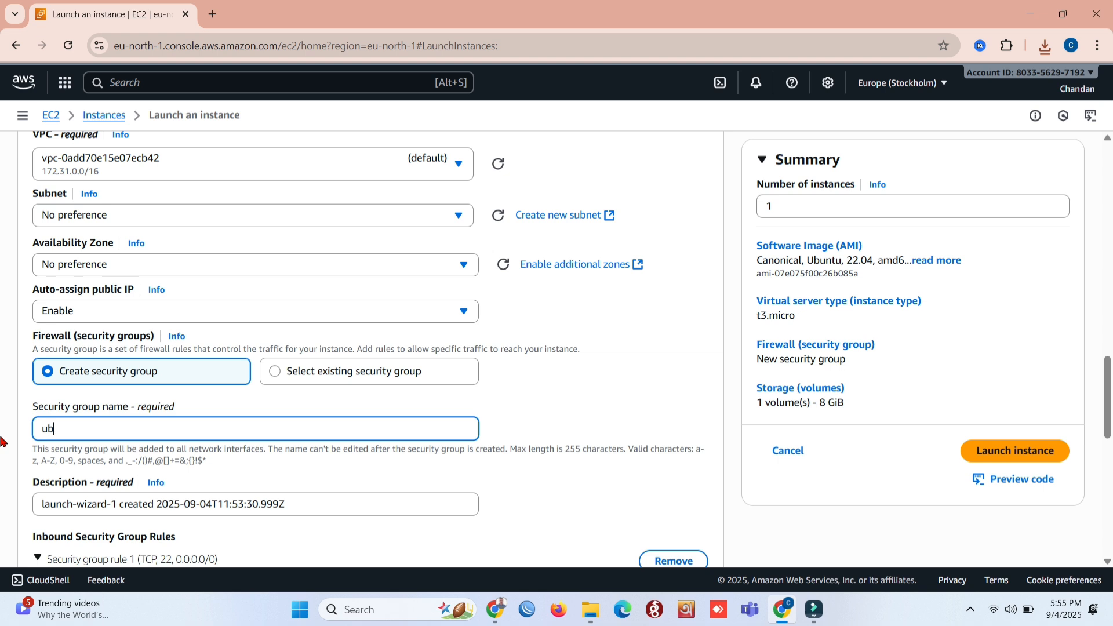
text(untu_dmz)
scroll(2, 442, down, 3)
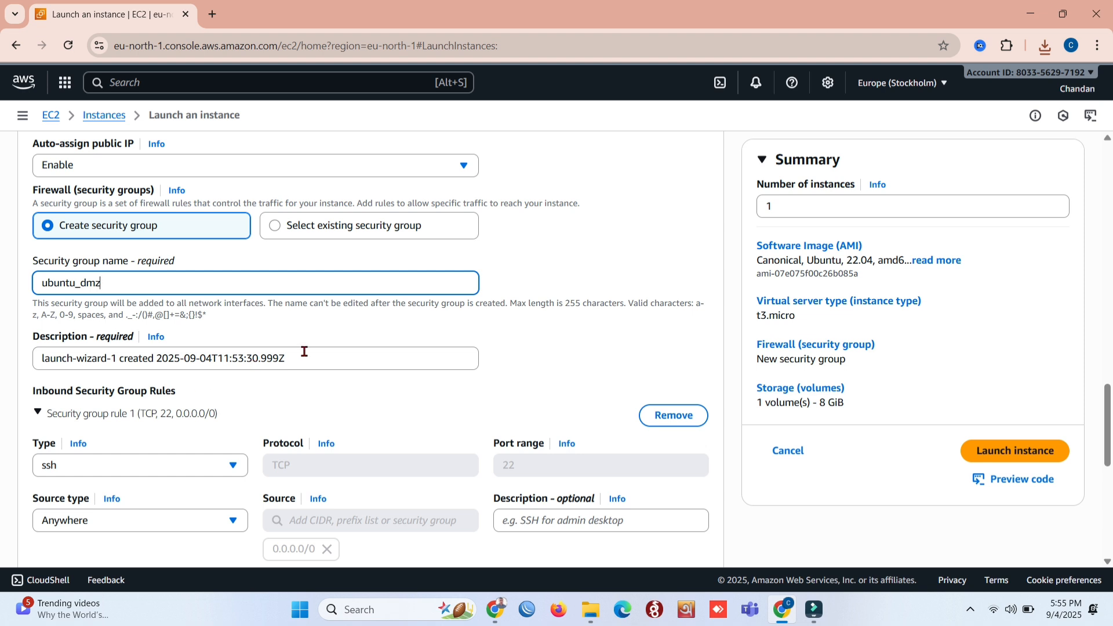
Replace the new security group's default description with ubuntu
drag(303, 351, 9, 371)
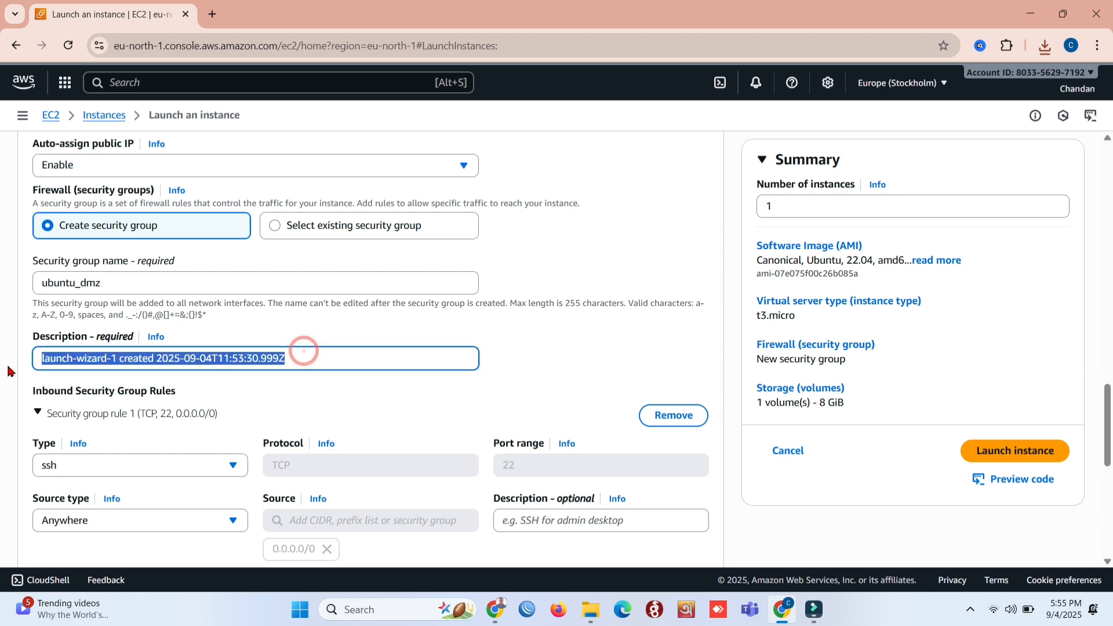
text(ubuntu)
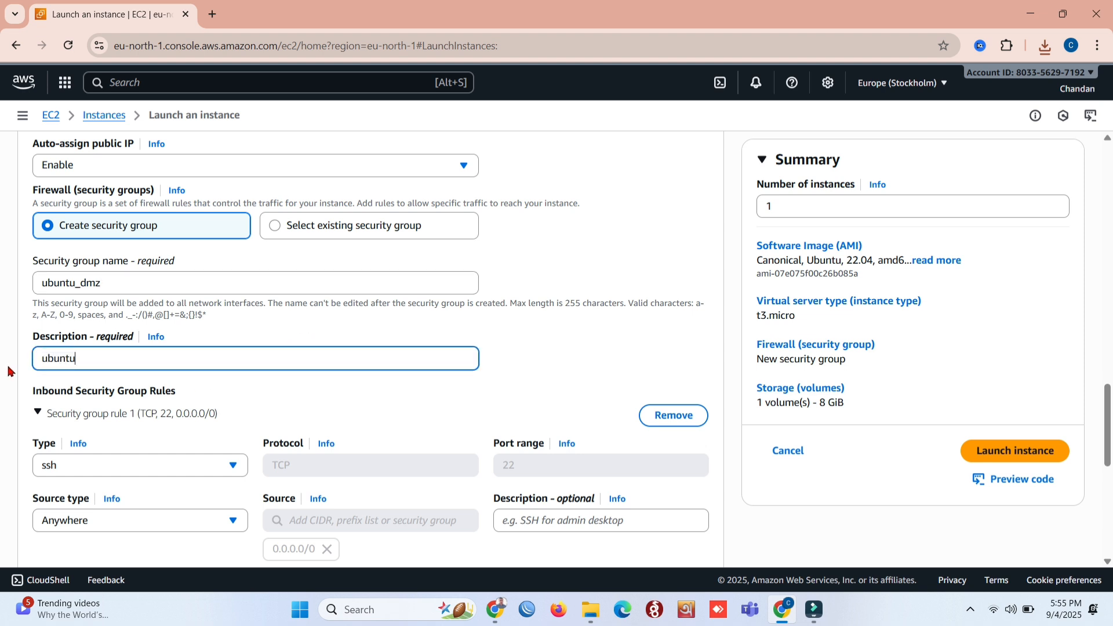
click(275, 391)
Keep the SSH inbound rule and the 8 GiB gp2 root volume as they are and launch the instance
scroll(276, 391, down, 3)
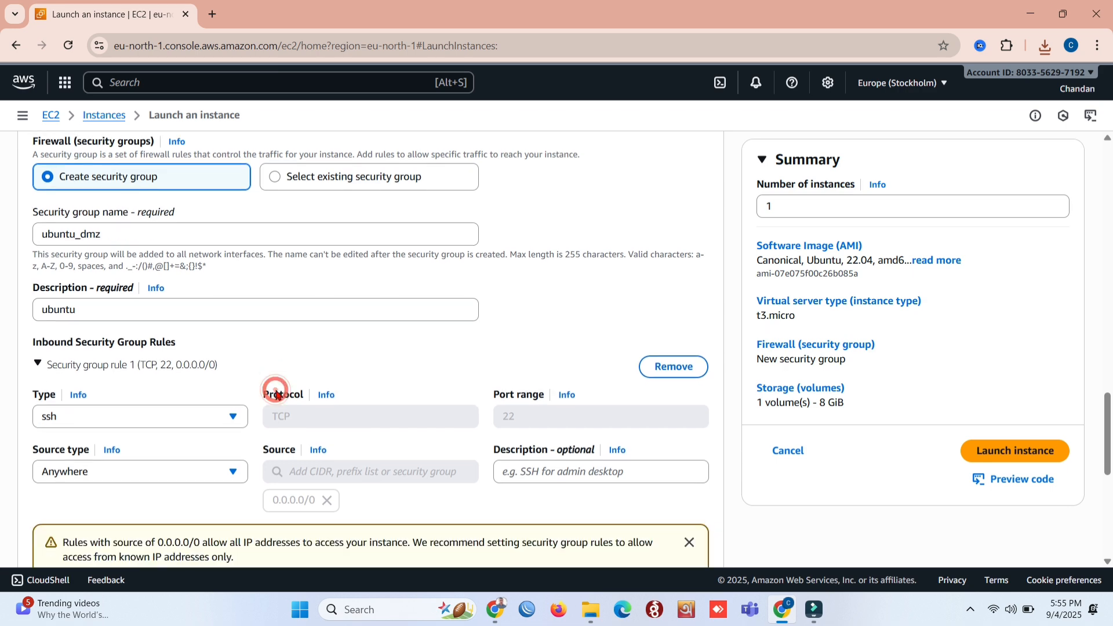
scroll(276, 395, down, 1)
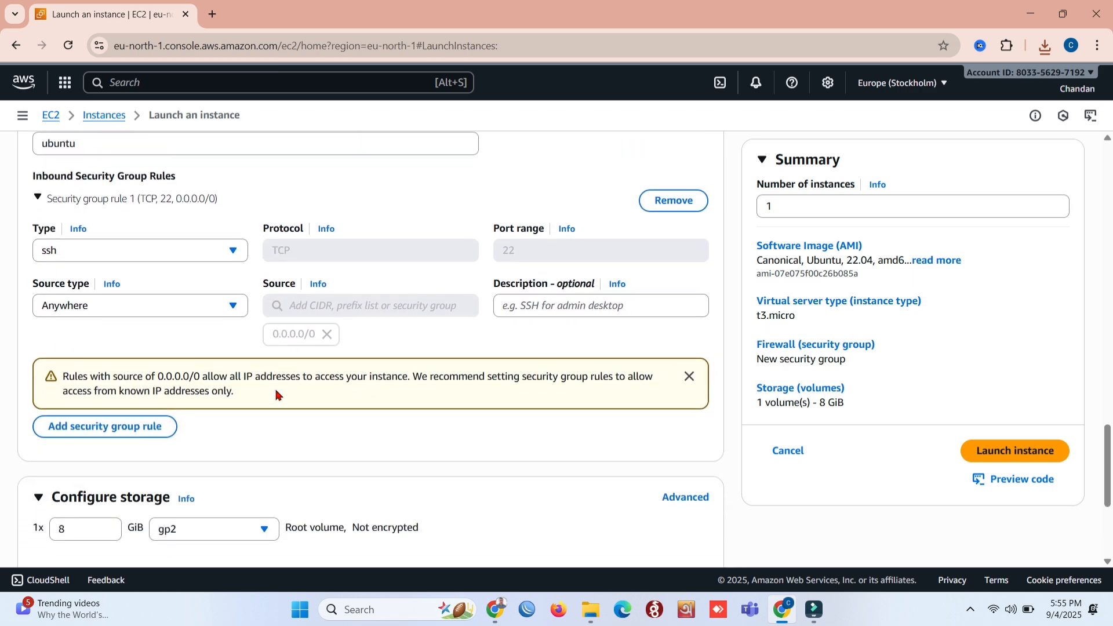
scroll(276, 394, down, 3)
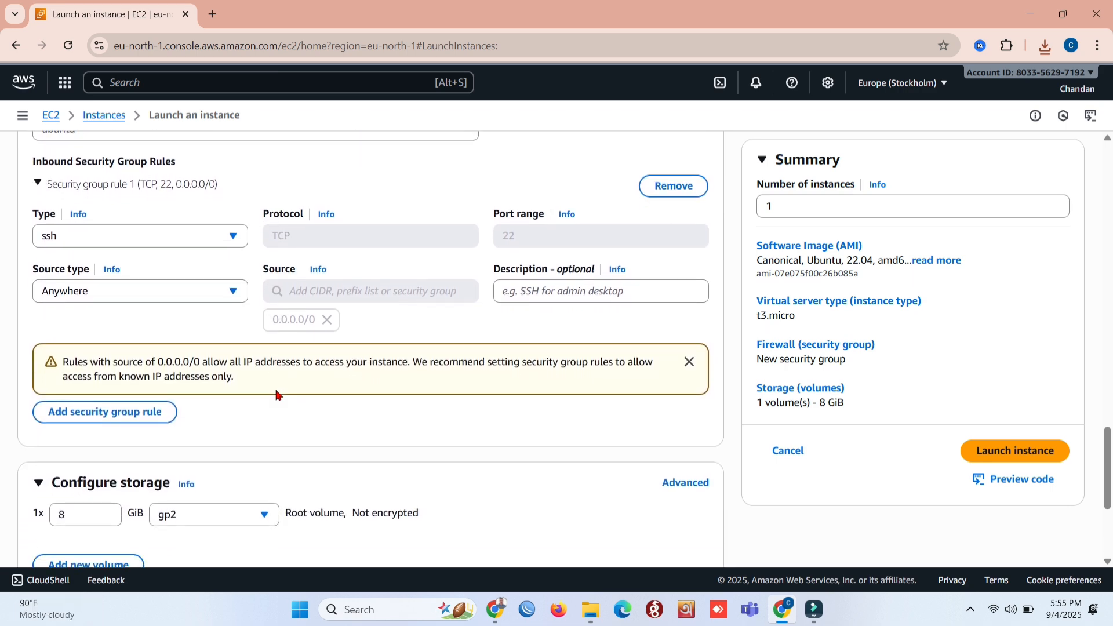
scroll(276, 392, down, 1)
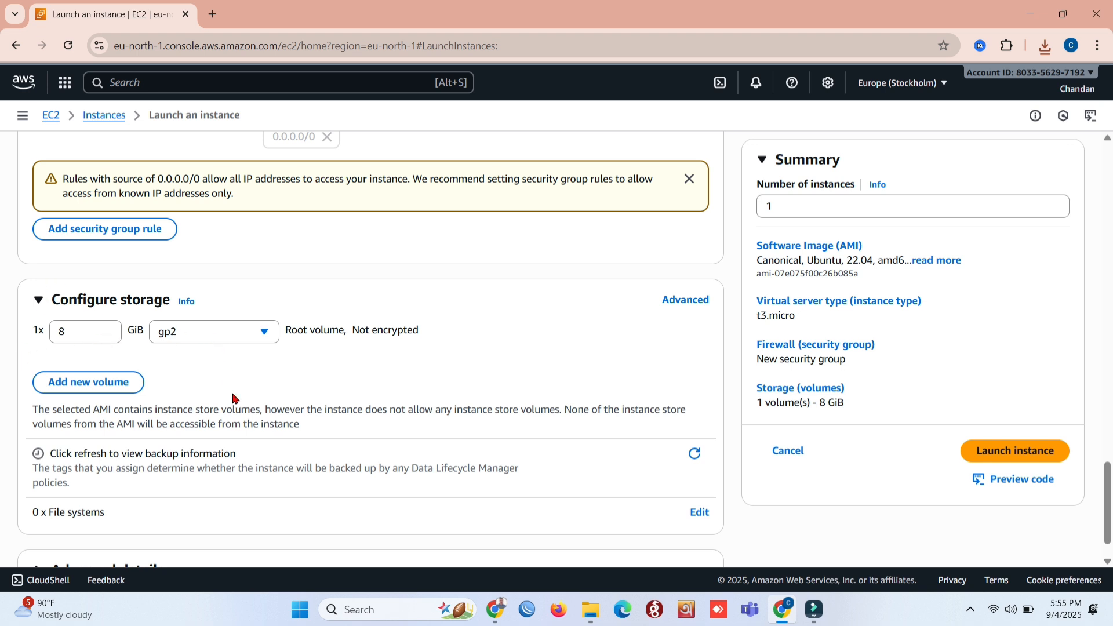
scroll(232, 398, down, 1)
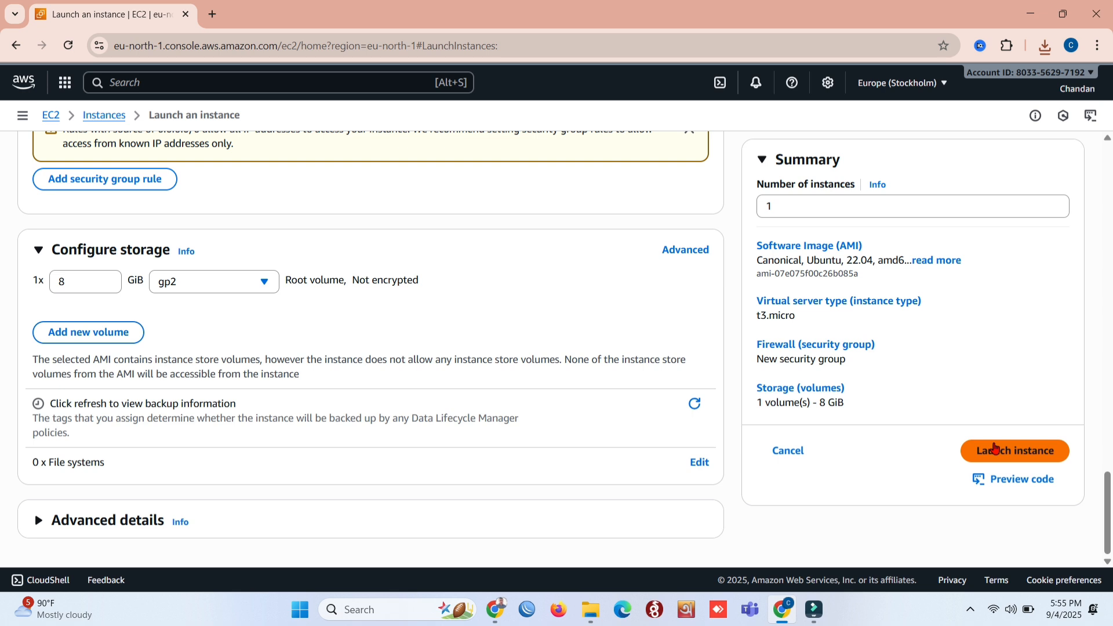
click(995, 447)
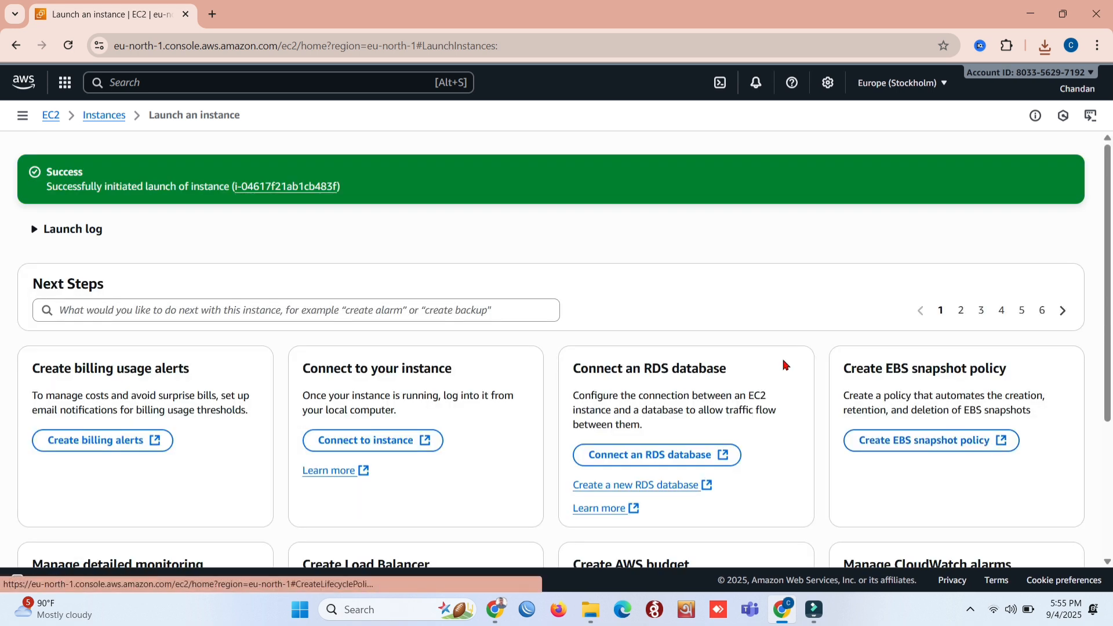
Go to the list of all instances and select the Ubuntu instance
scroll(687, 308, down, 2)
scroll(687, 307, down, 2)
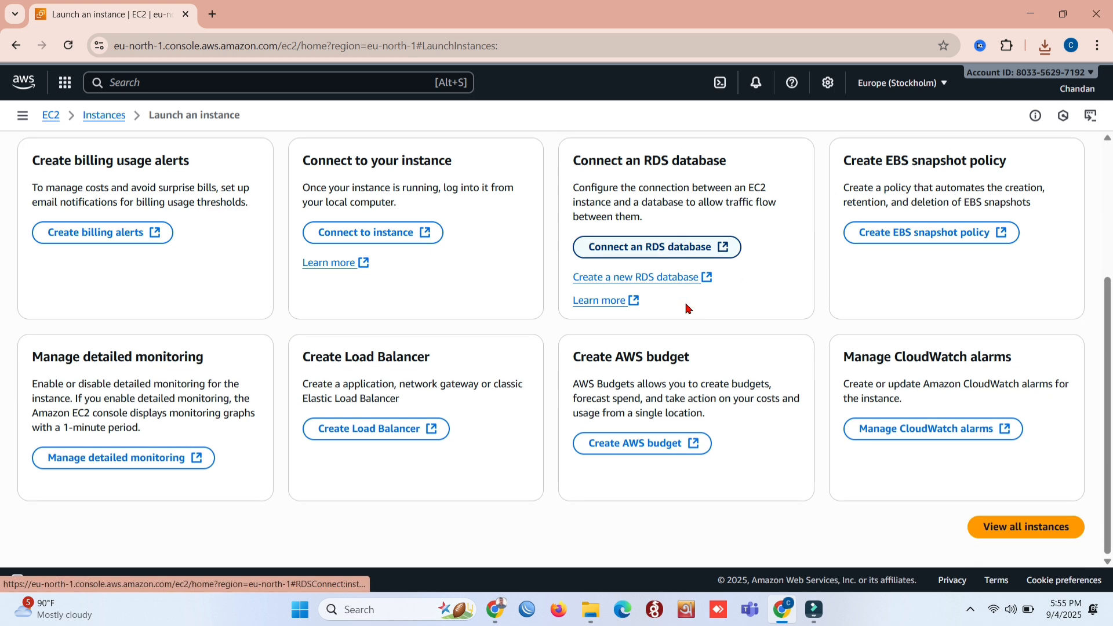
click(1005, 532)
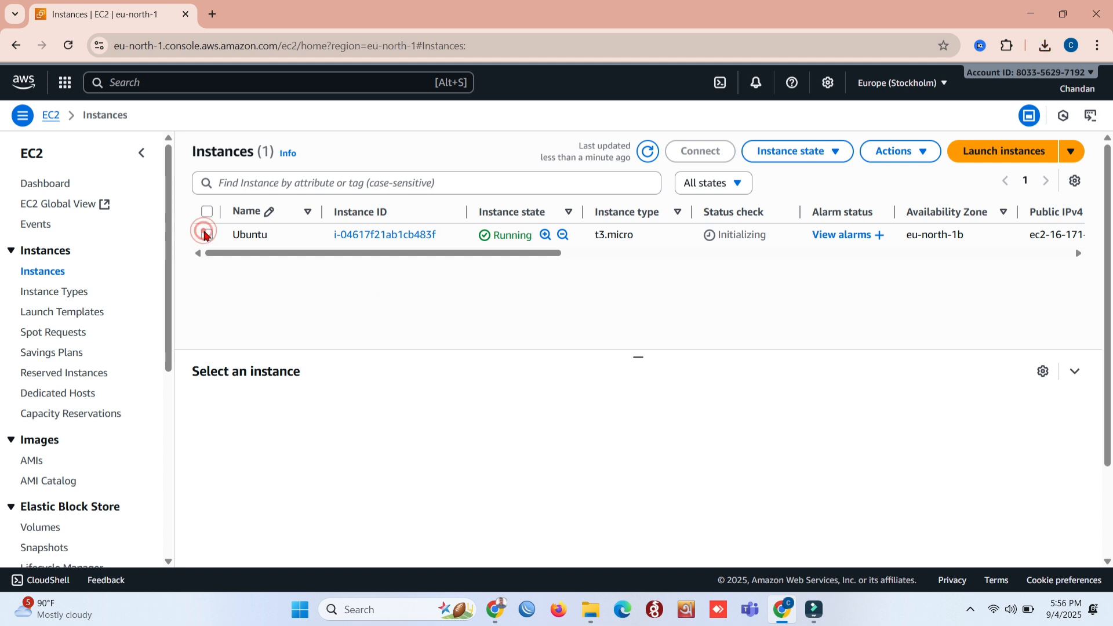
click(206, 235)
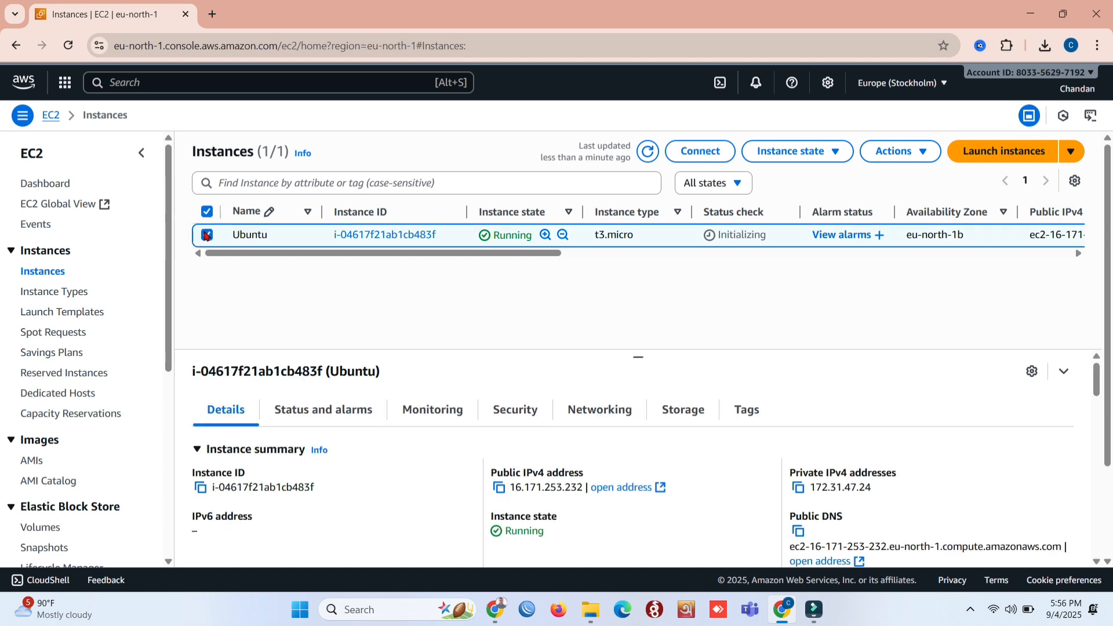
Open the Ubuntu instance's connection page in a new browser tab and connect over its public IP with EC2 Instance Connect
right_click(698, 152)
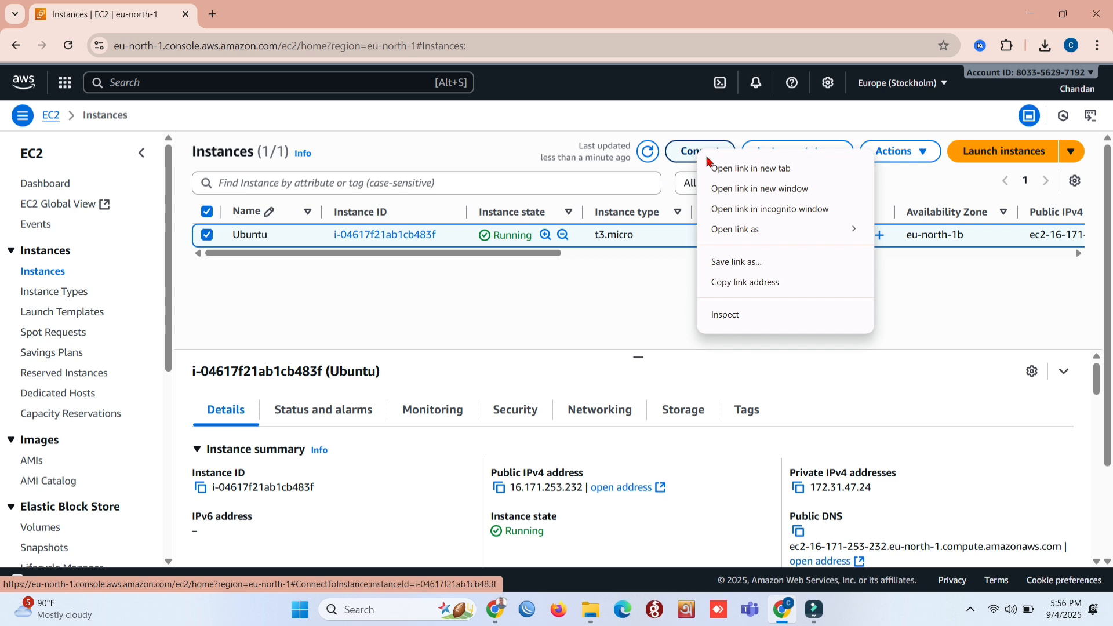
click(715, 168)
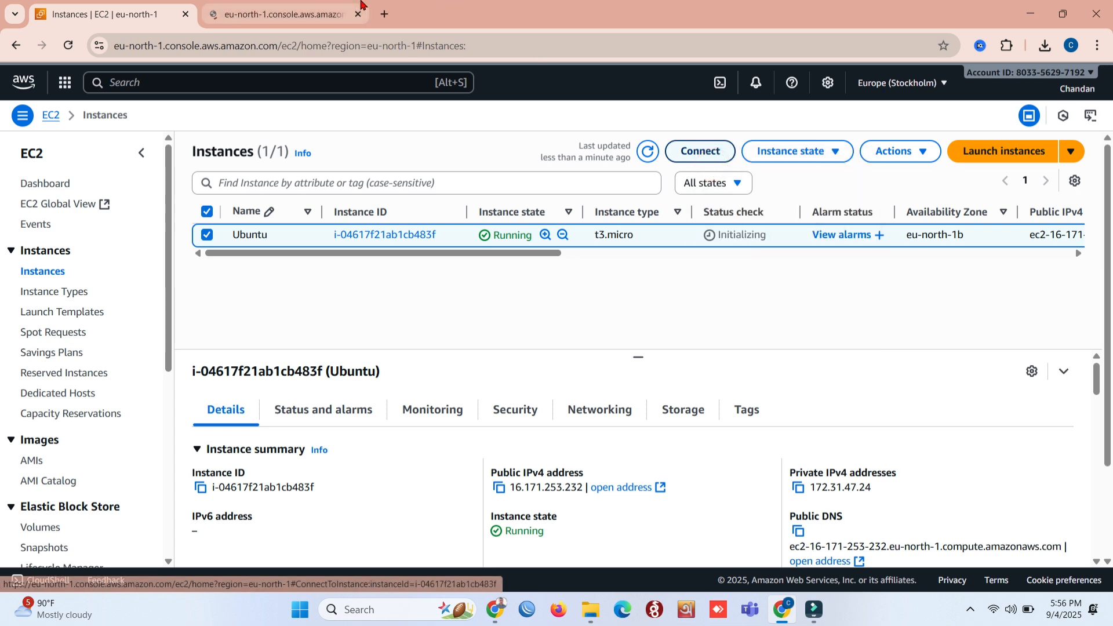
click(336, 6)
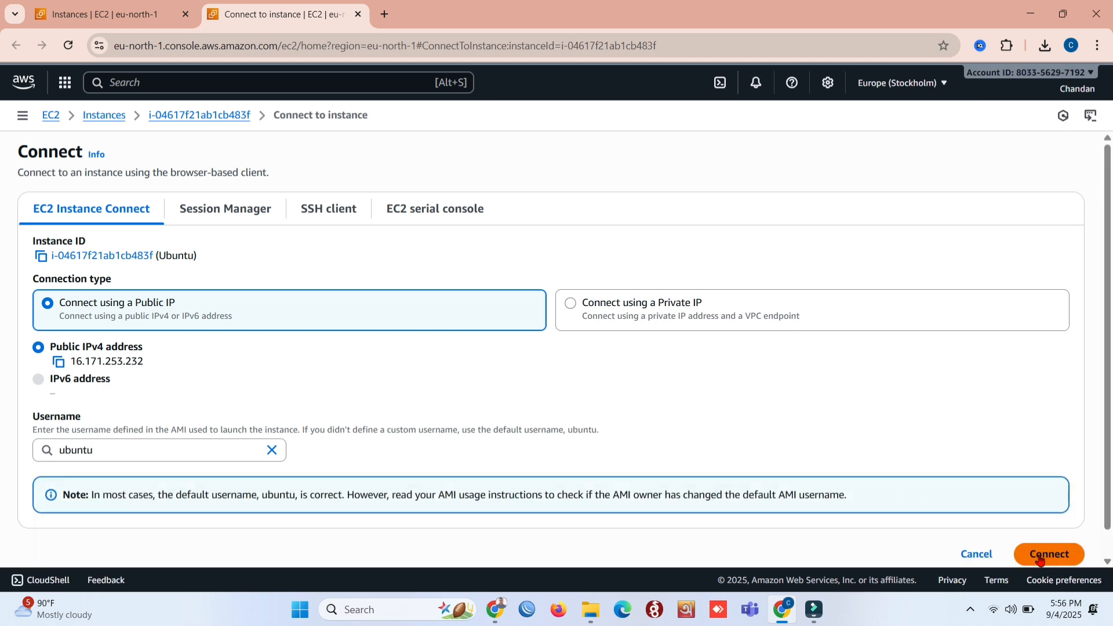
click(1041, 558)
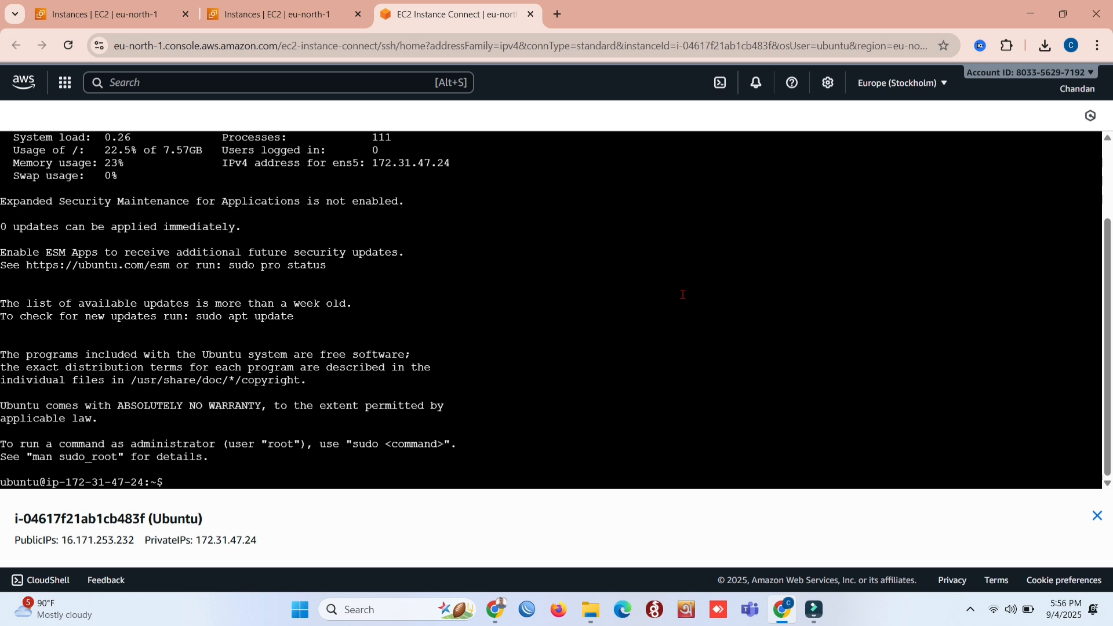
Run lsb_release -a in the browser-based terminal and examine the distribution details it prints
click(386, 430)
key(Return)
key(Return)
text(l)
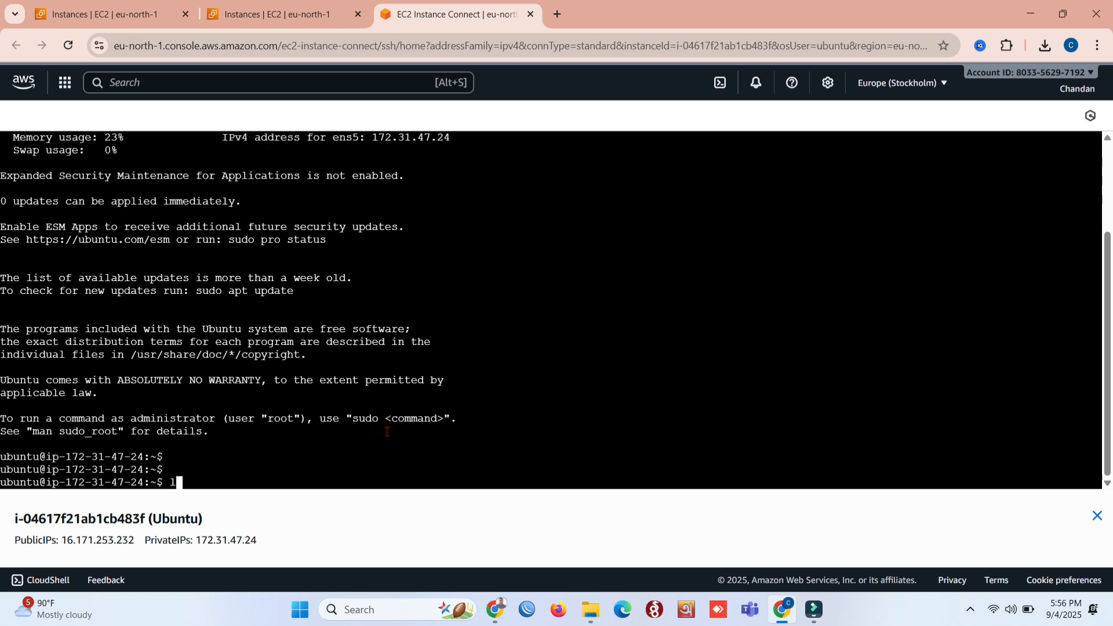
text(sb_release -a)
key(Return)
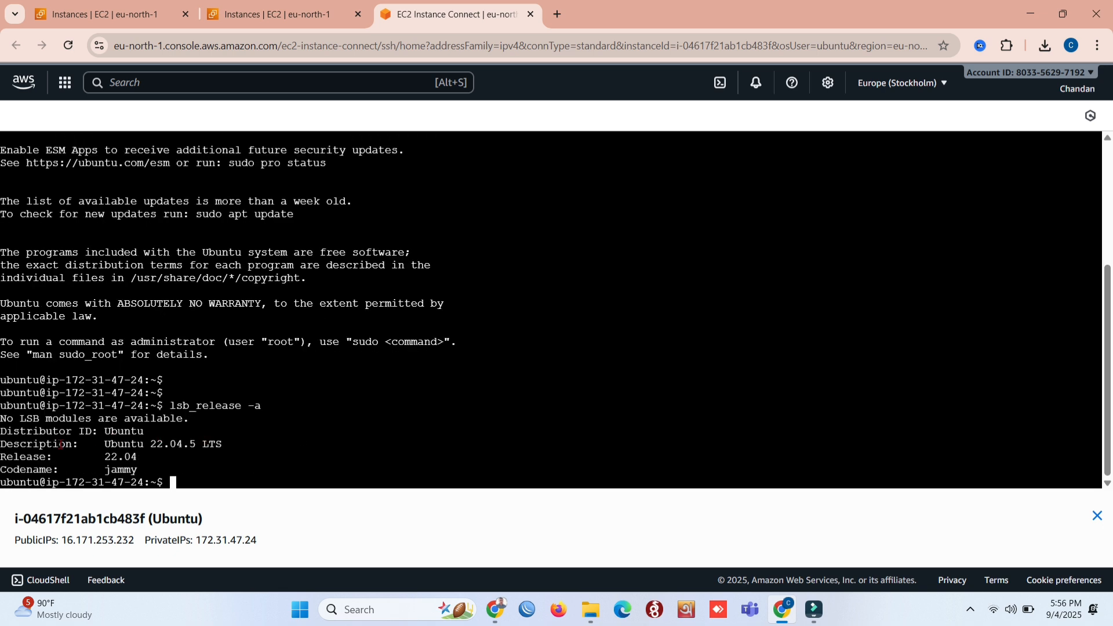
drag(1, 431, 175, 467)
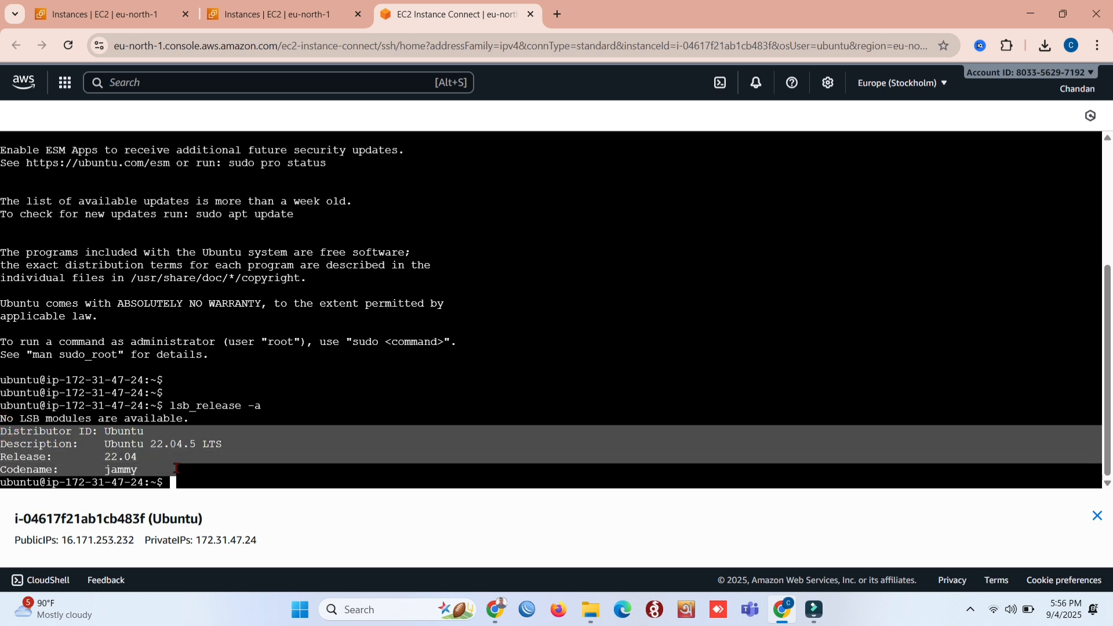
click(176, 467)
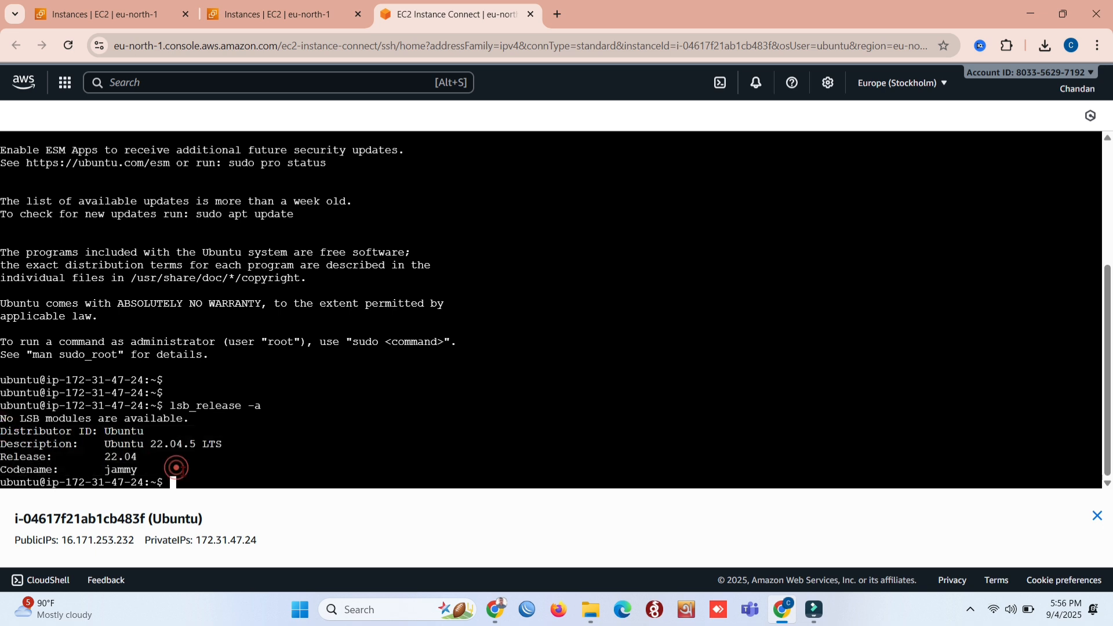
Find PuTTY through the Windows search and launch its configuration window
click(301, 610)
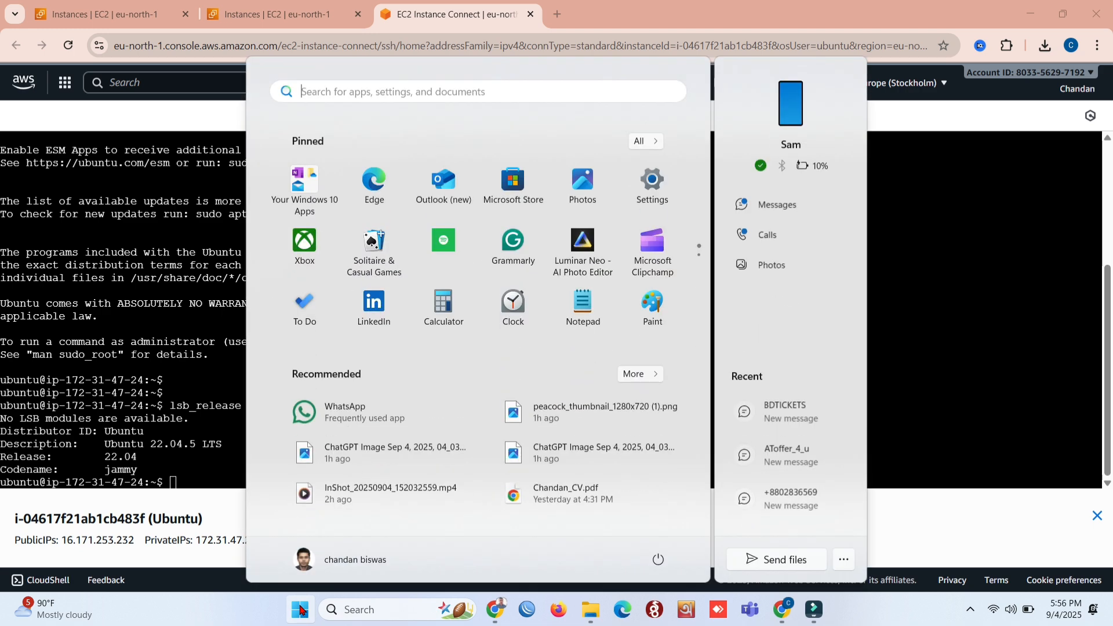
text(putty)
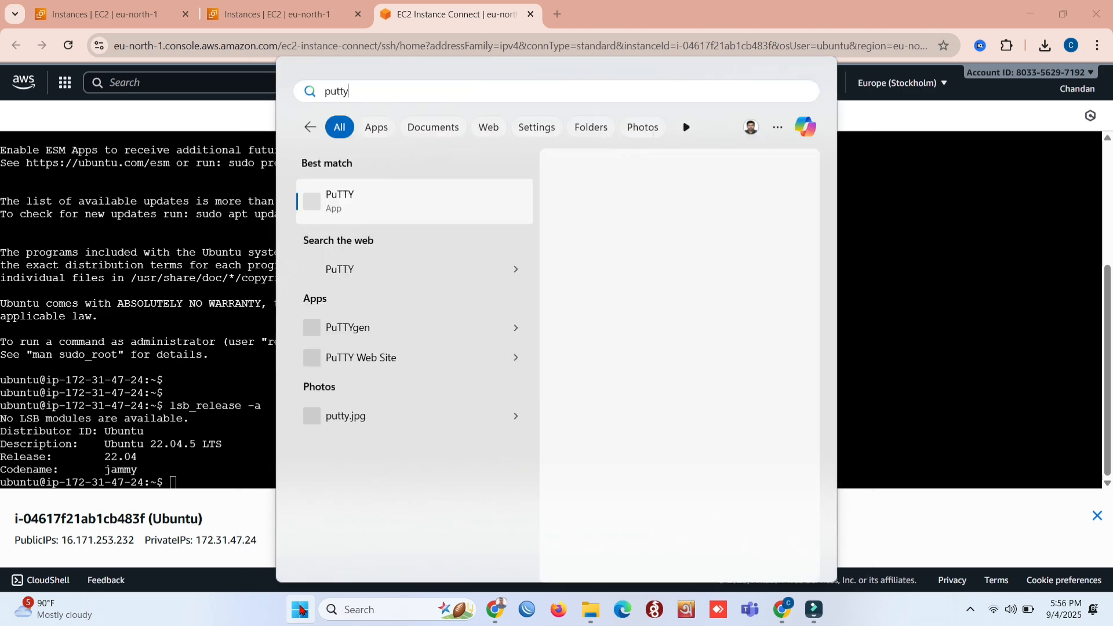
click(300, 610)
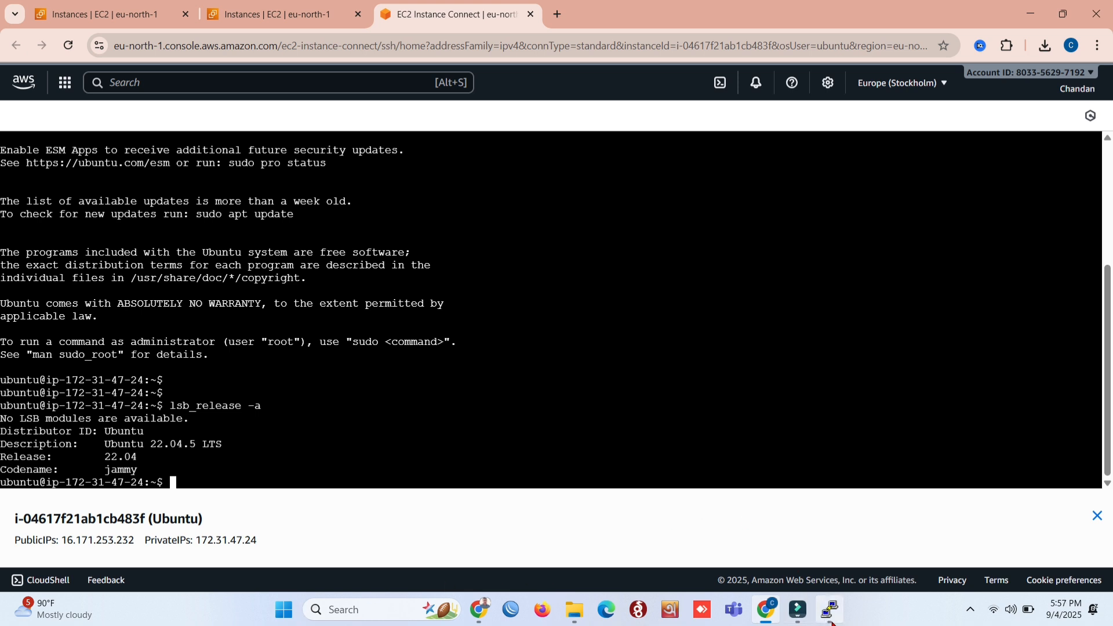
click(835, 623)
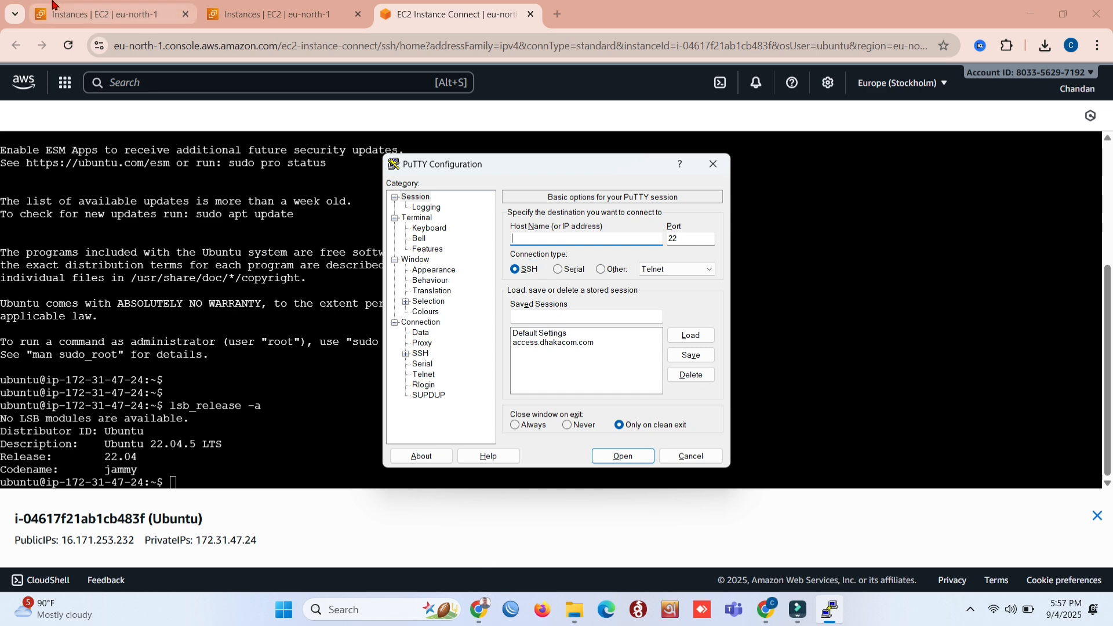
Copy the Ubuntu instance's public IPv4 address from the EC2 console and enter it as the host name in PuTTY
click(99, 14)
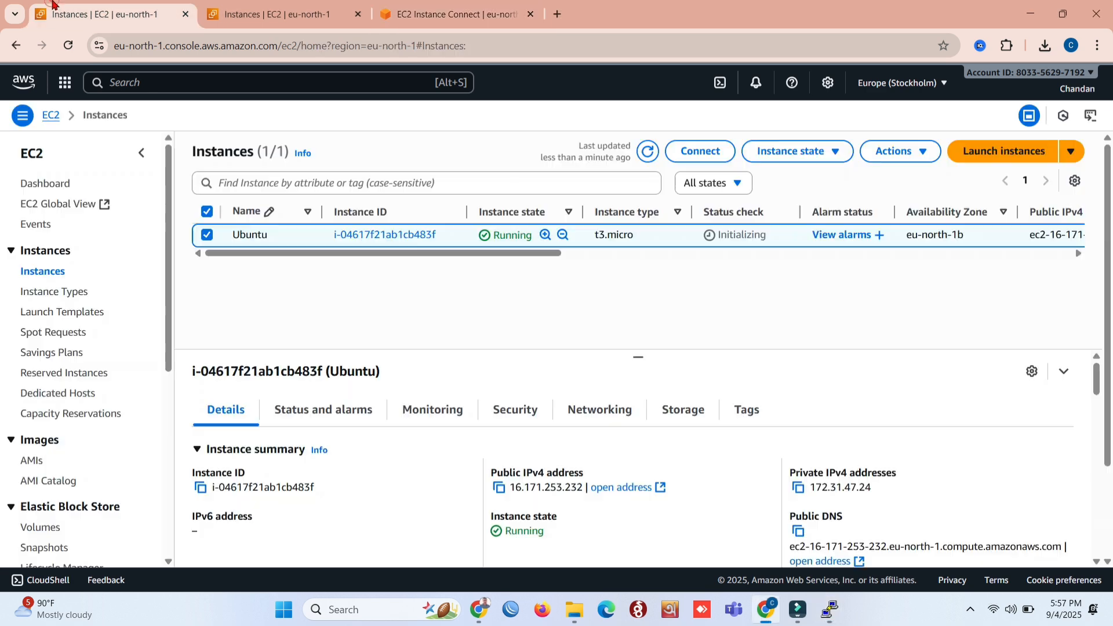
click(499, 488)
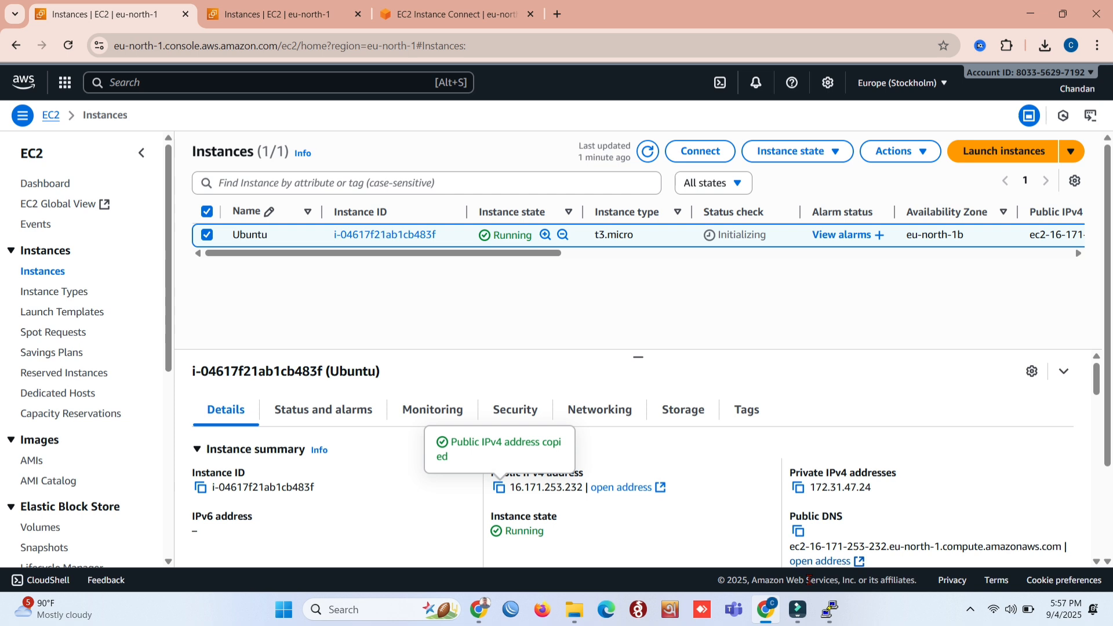
click(834, 614)
click(586, 238)
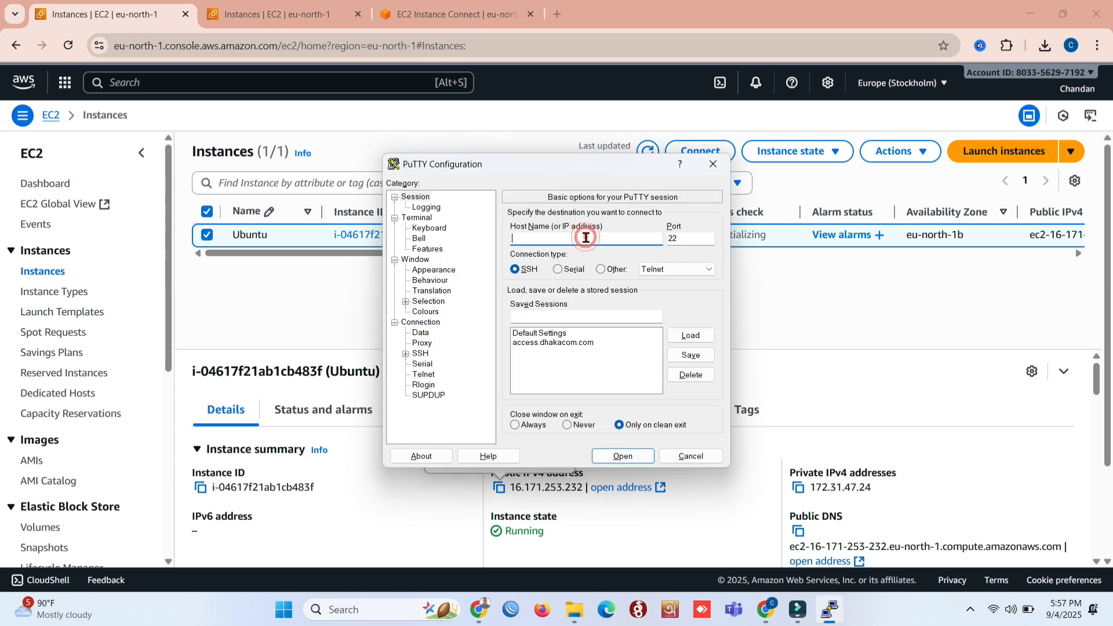
key(ctrl+v)
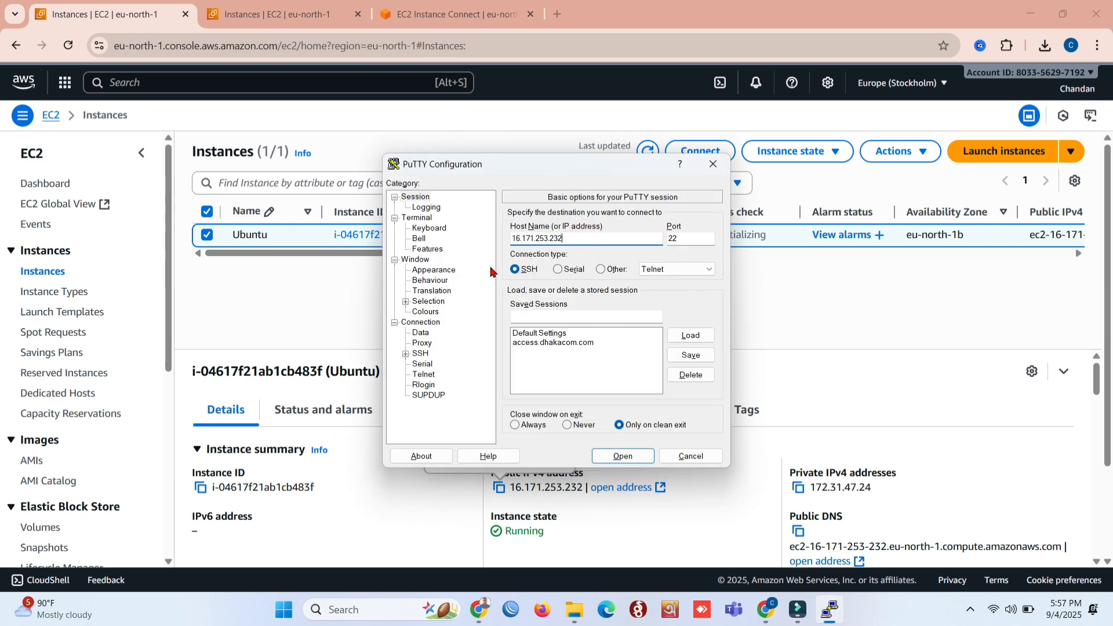
Set ubuntu.ppk from the Downloads folder as the private key file in PuTTY's SSH authentication credentials
double_click(420, 354)
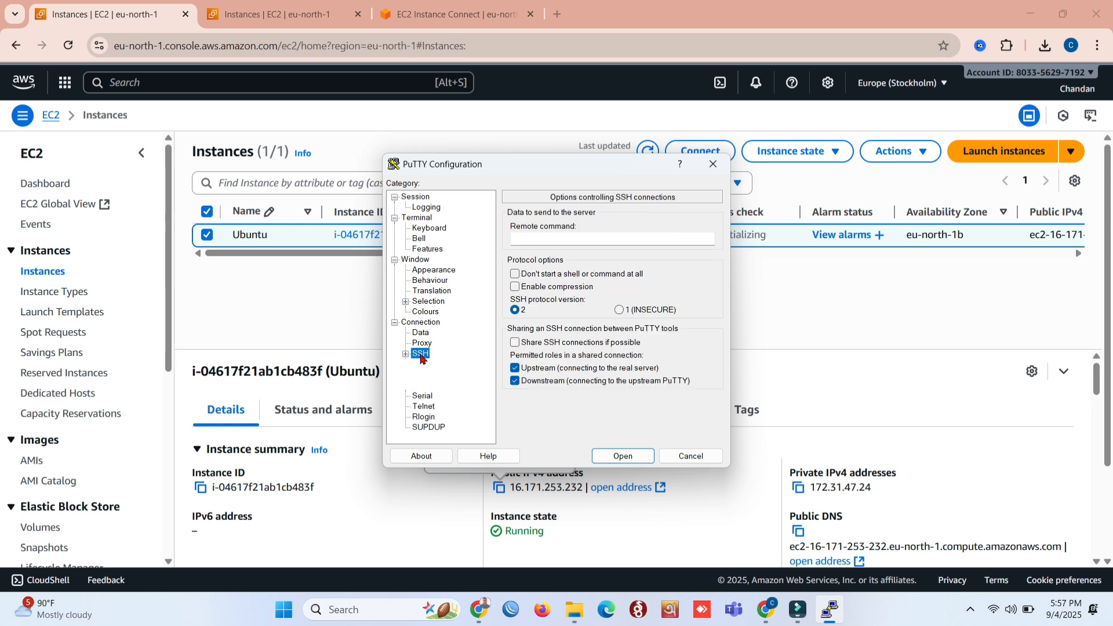
double_click(430, 385)
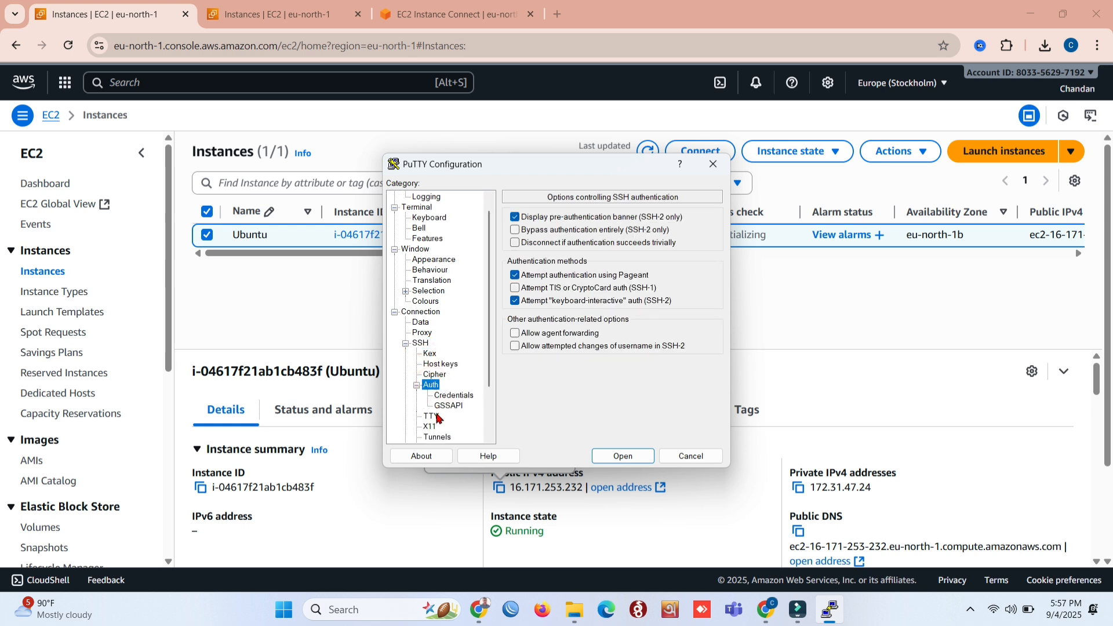
scroll(436, 418, down, 2)
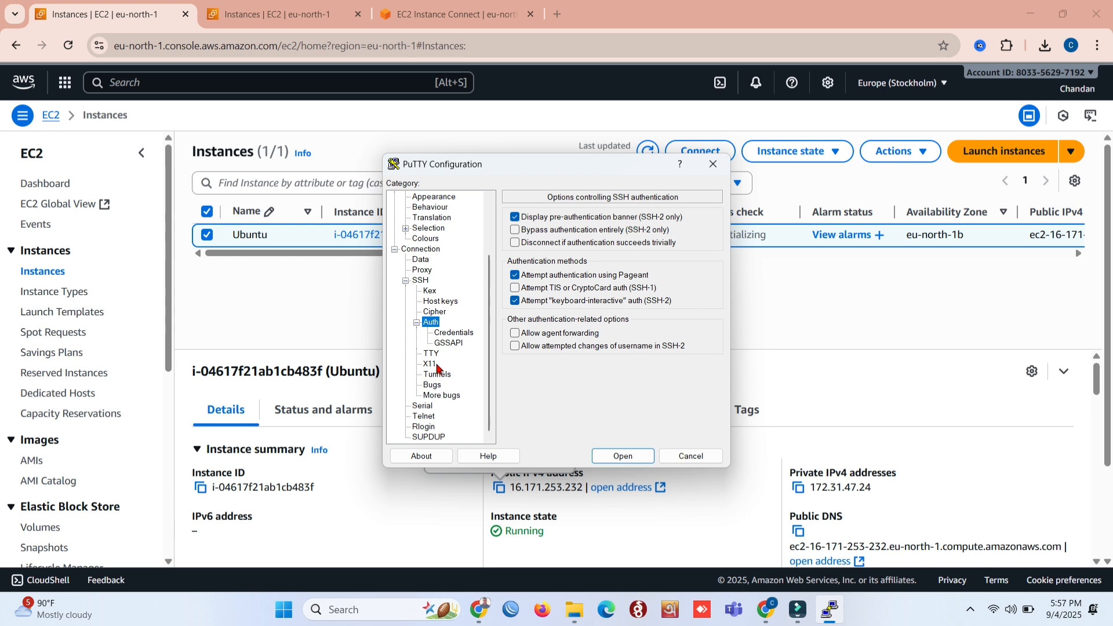
click(440, 335)
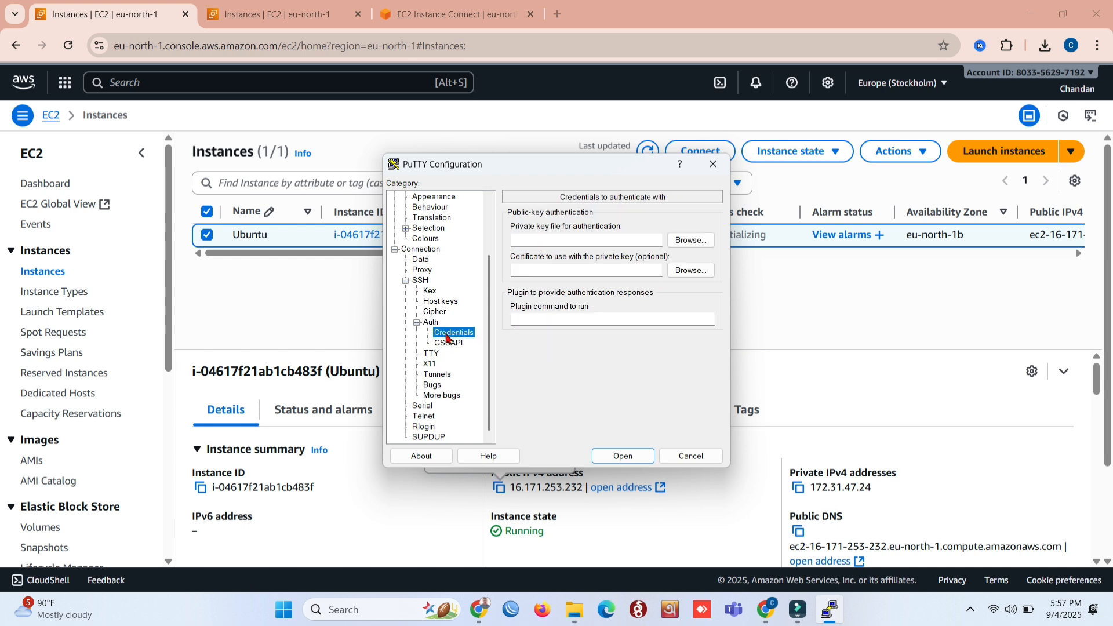
click(690, 240)
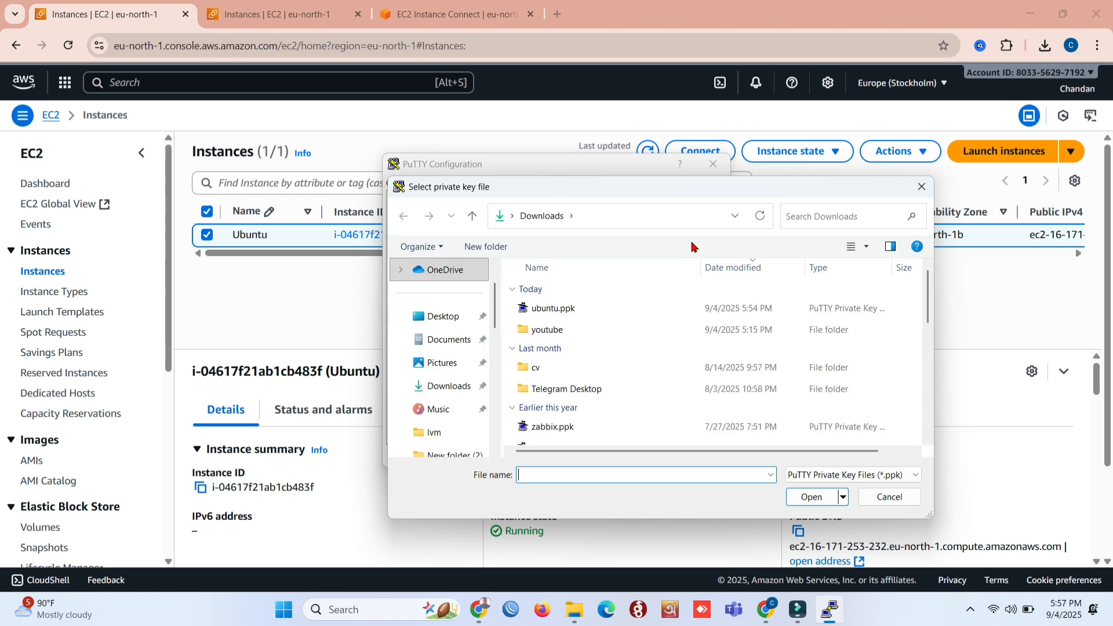
double_click(573, 311)
Start the SSH session, accept the server's host key and log in as ubuntu
click(626, 455)
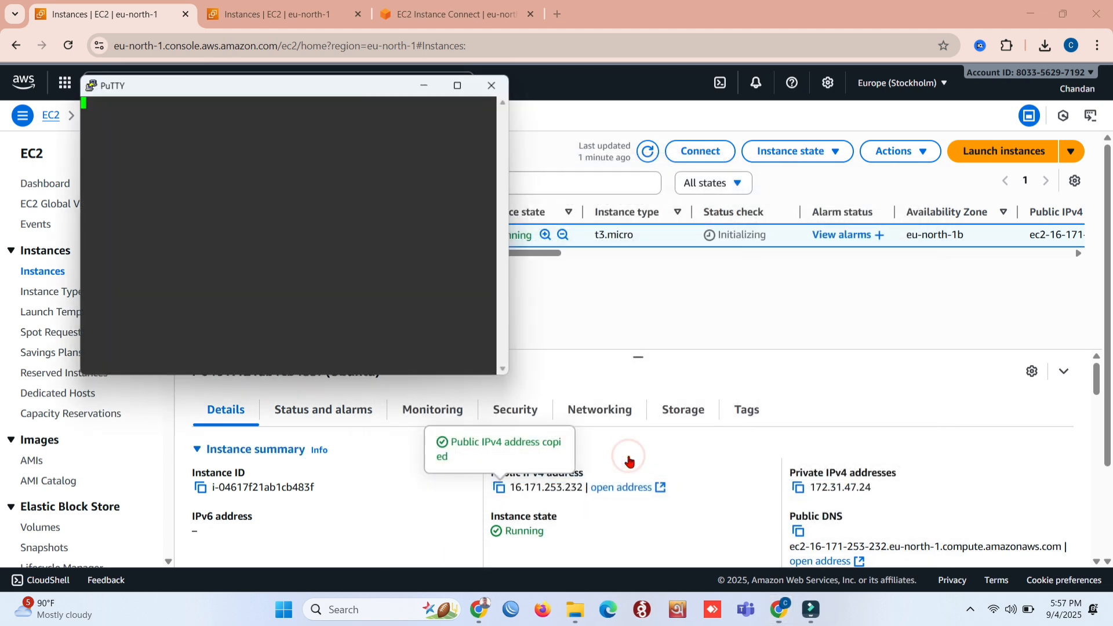
click(332, 212)
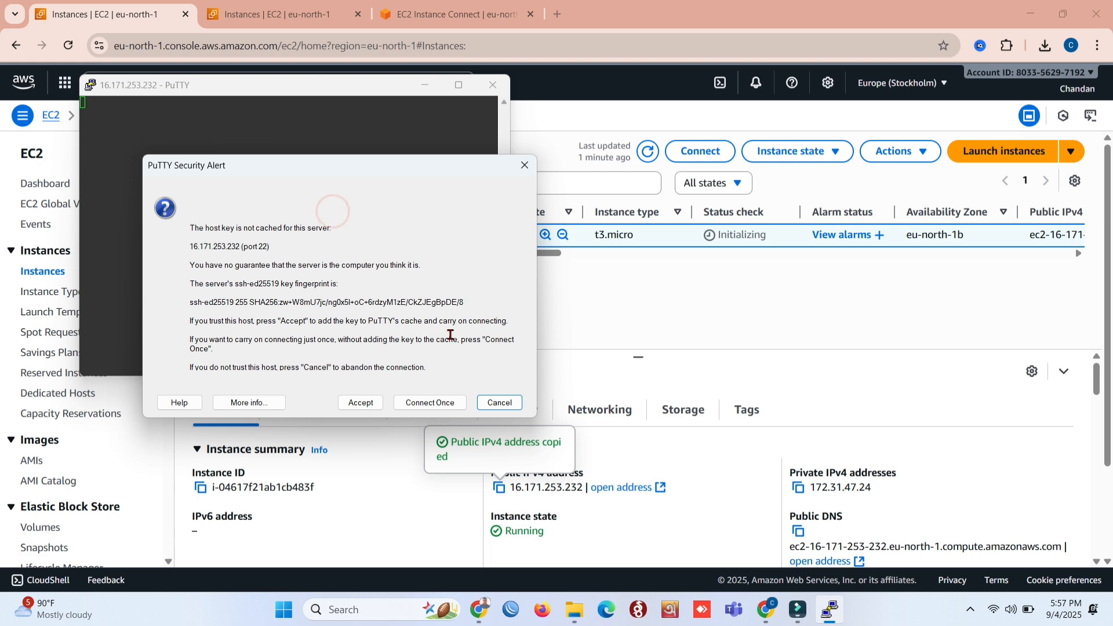
click(360, 403)
click(221, 137)
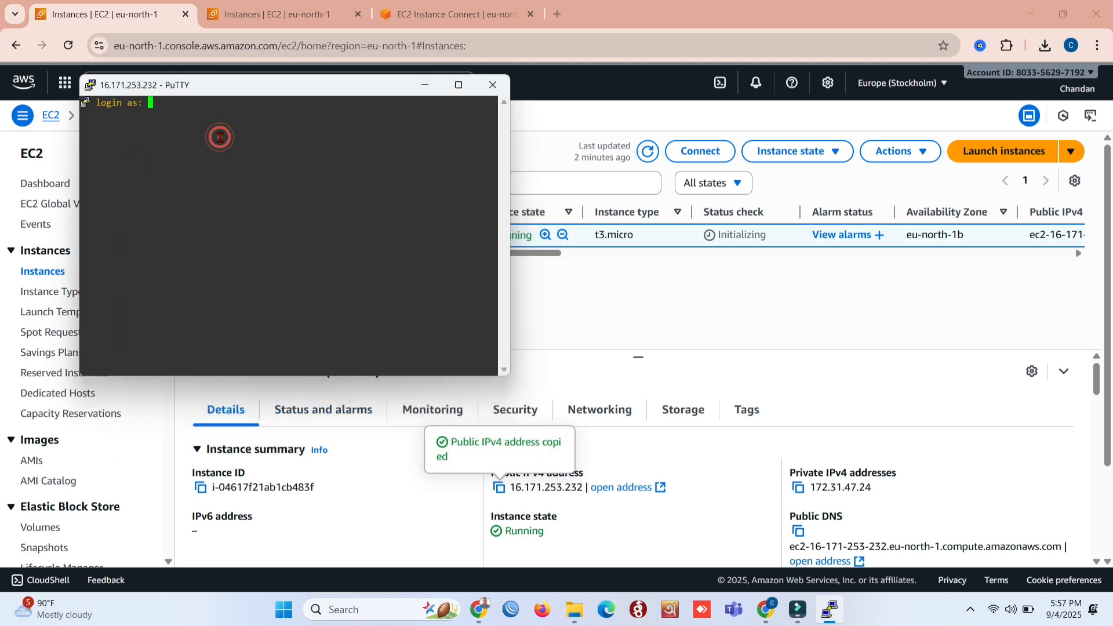
text(ubu)
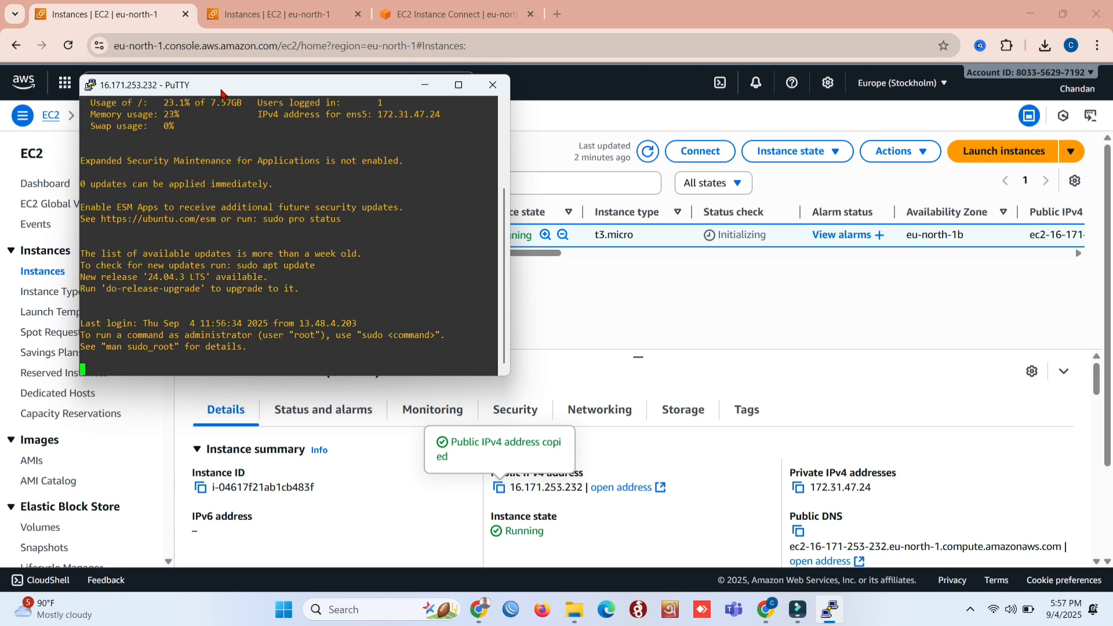
Reposition the PuTTY terminal window and run lsb_release -a in it to check the Ubuntu release
drag(221, 93, 607, 100)
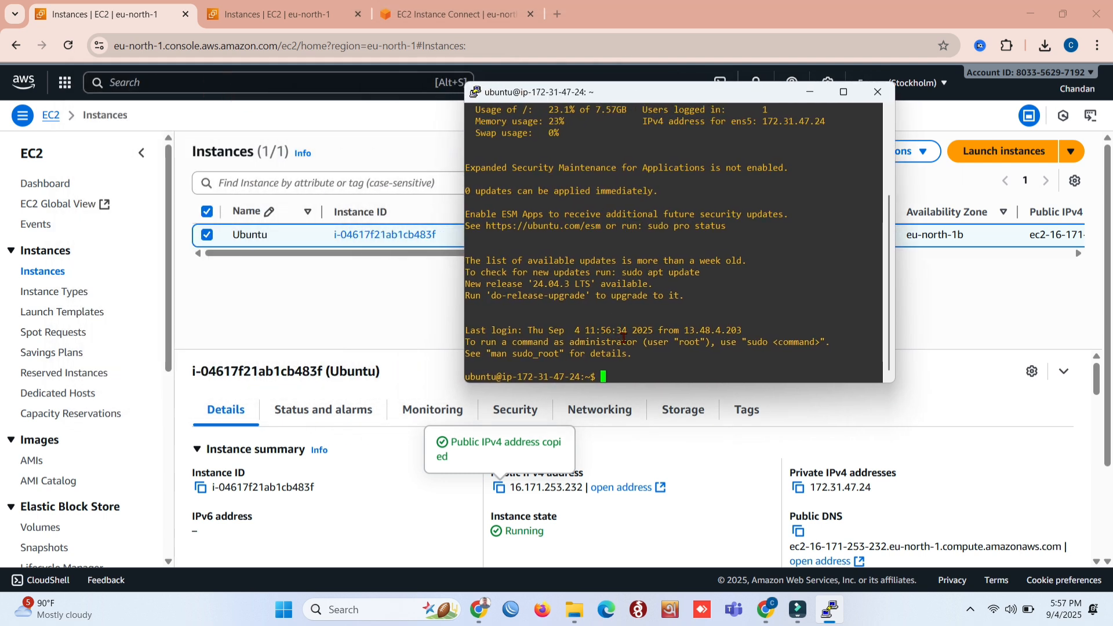
text(lsb_release -a)
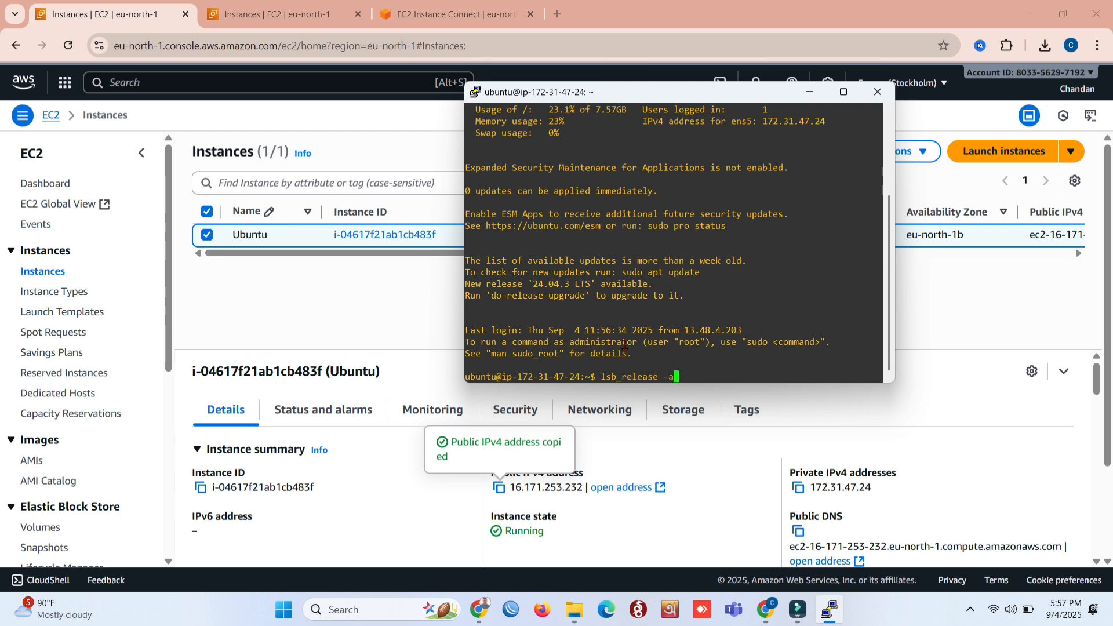
key(Return)
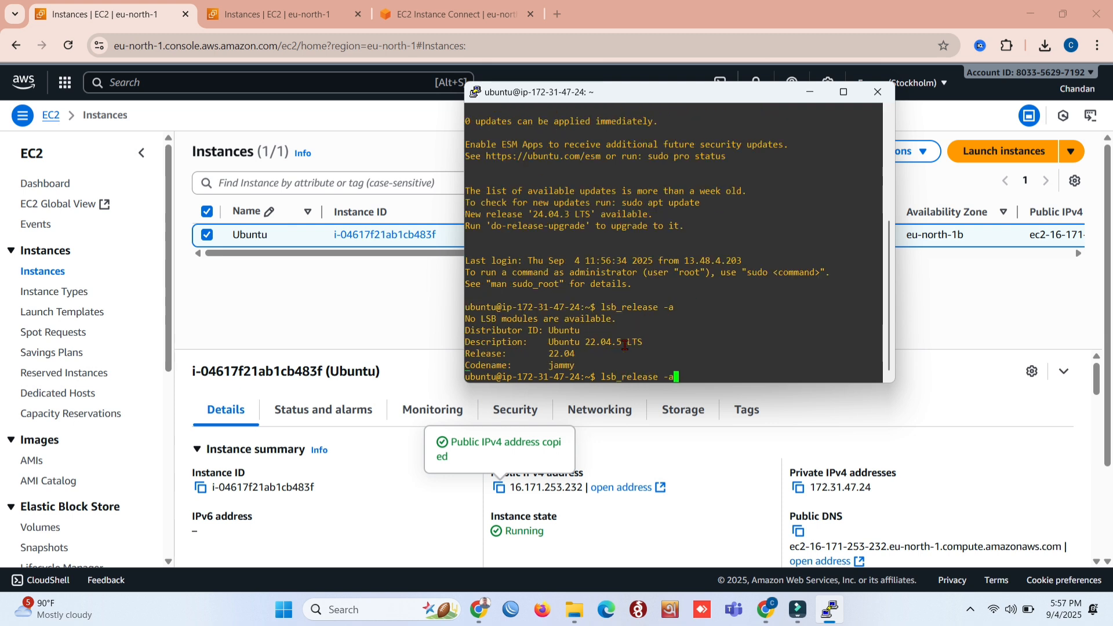
click(603, 356)
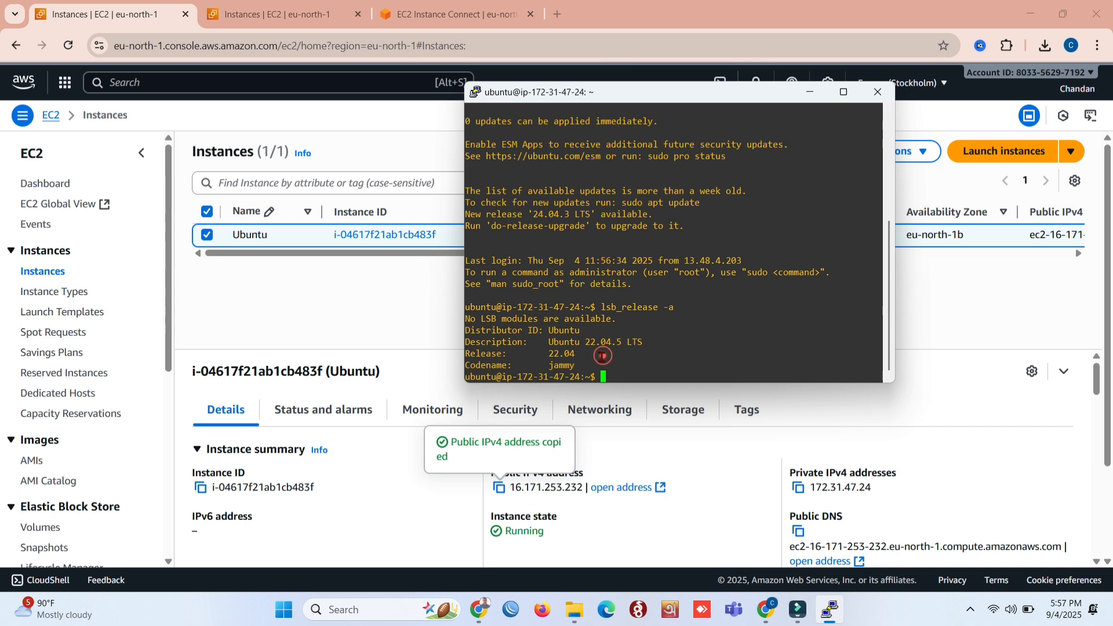